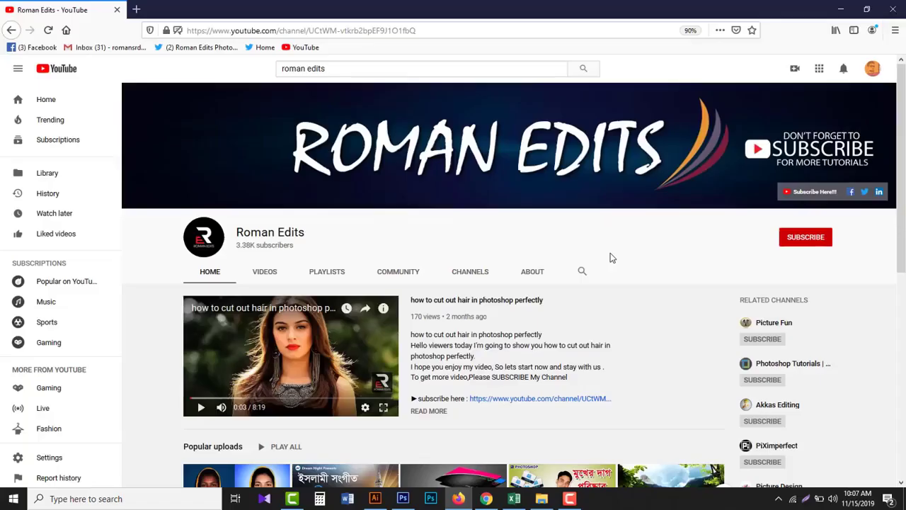
# - Subscribe to the Roman Edits channel and set its notifications to All
pyautogui.click(802, 239)
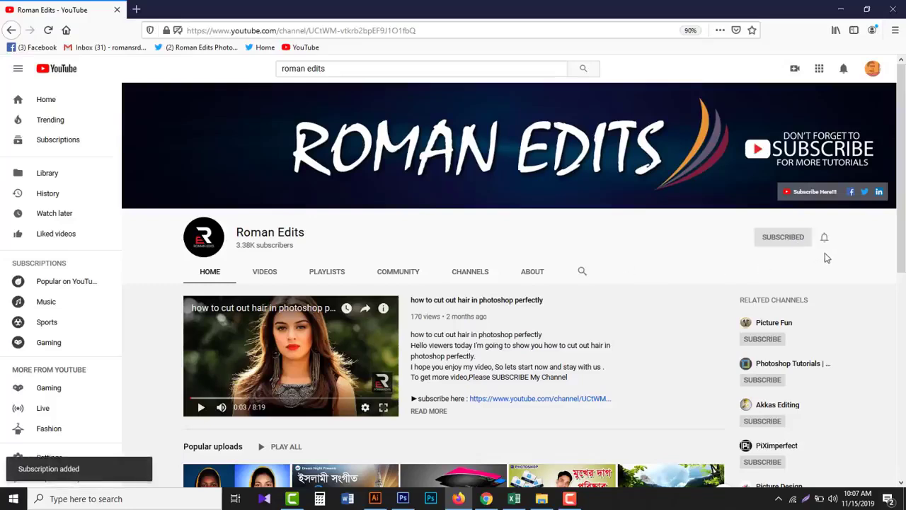
pyautogui.click(825, 238)
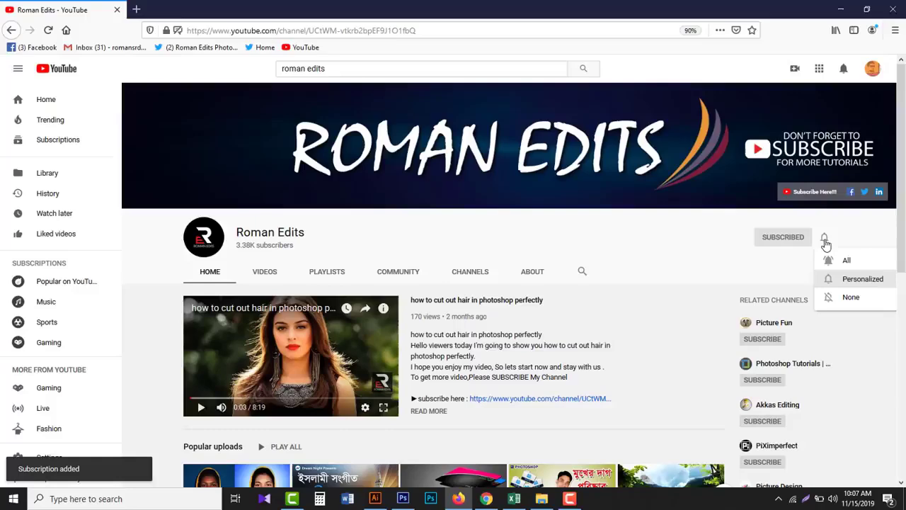
pyautogui.click(846, 263)
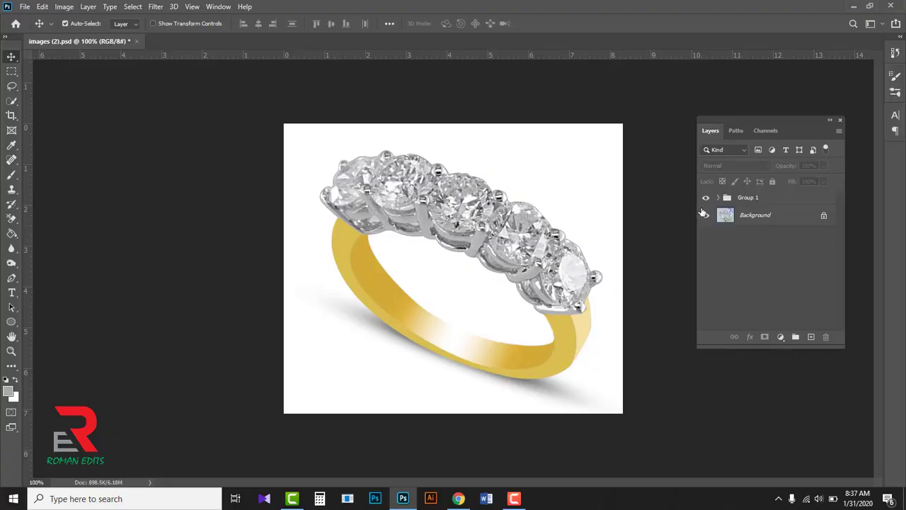
# - Compare the retouched Group 1 with the original ring photo by toggling its visibility, and delete the group
pyautogui.click(705, 198)
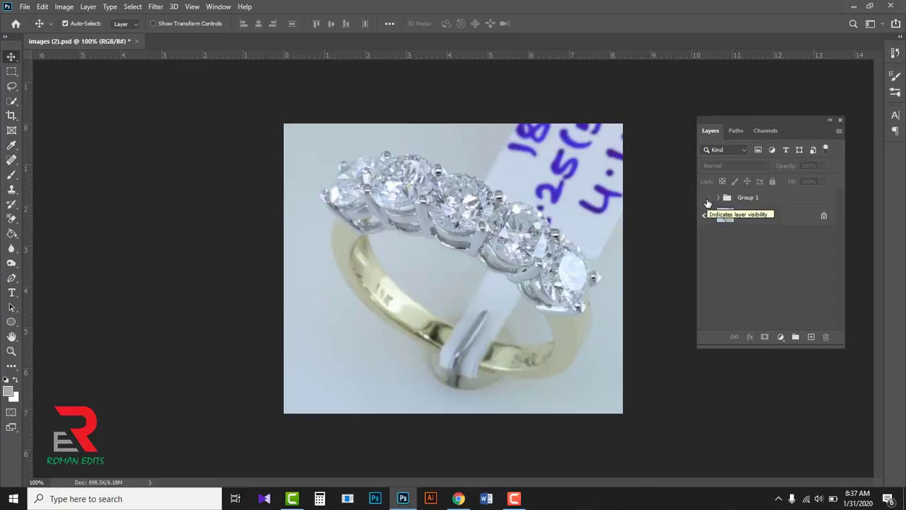
pyautogui.click(707, 199)
pyautogui.click(707, 201)
pyautogui.click(706, 200)
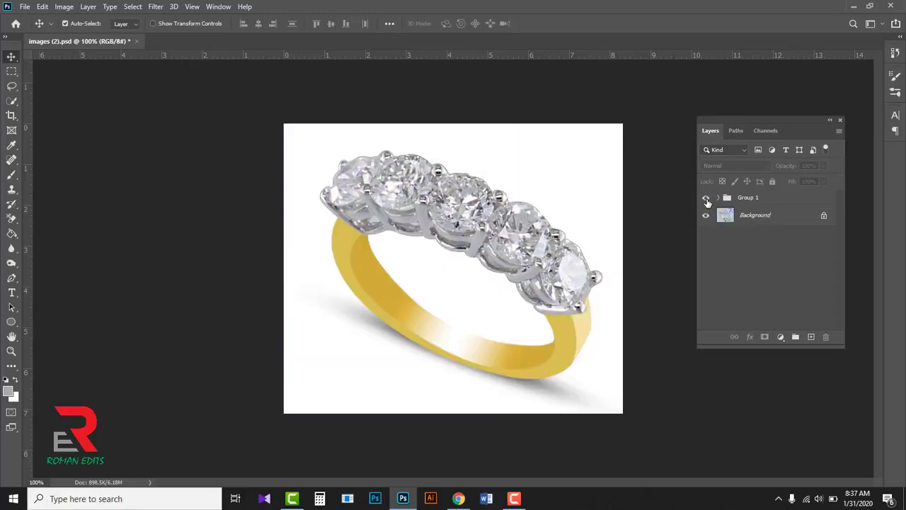
pyautogui.moveTo(775, 198)
pyautogui.mouseDown()
pyautogui.moveTo(817, 222)
pyautogui.moveTo(825, 336)
pyautogui.mouseUp()
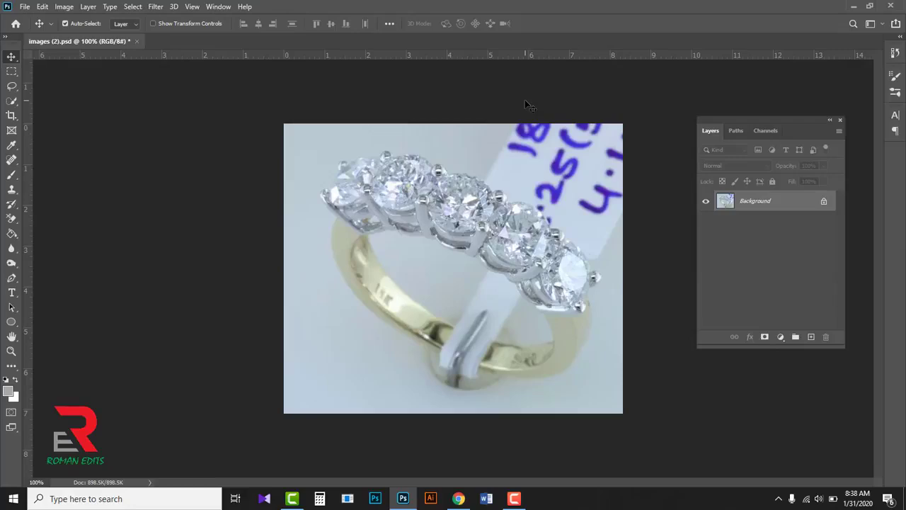
# - Review the saved ring outlines one by one, from Path 1 through Path 6
pyautogui.click(729, 131)
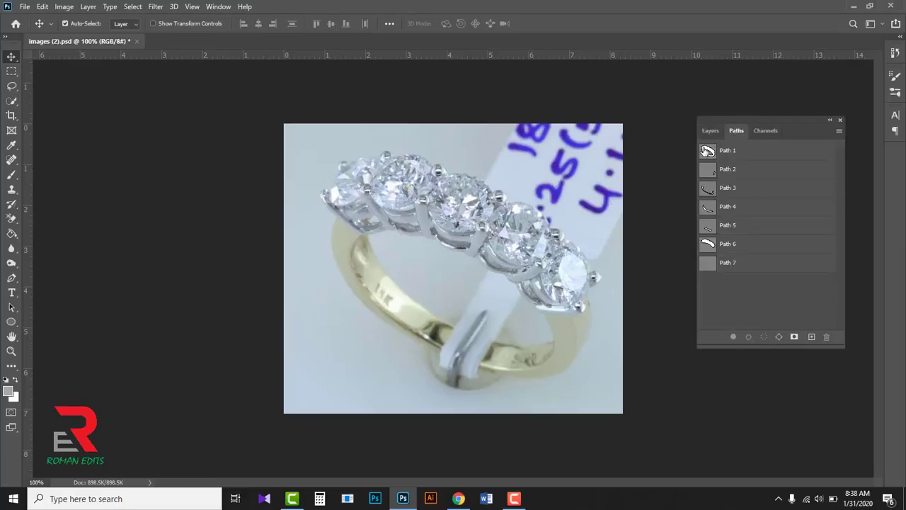
pyautogui.click(705, 152)
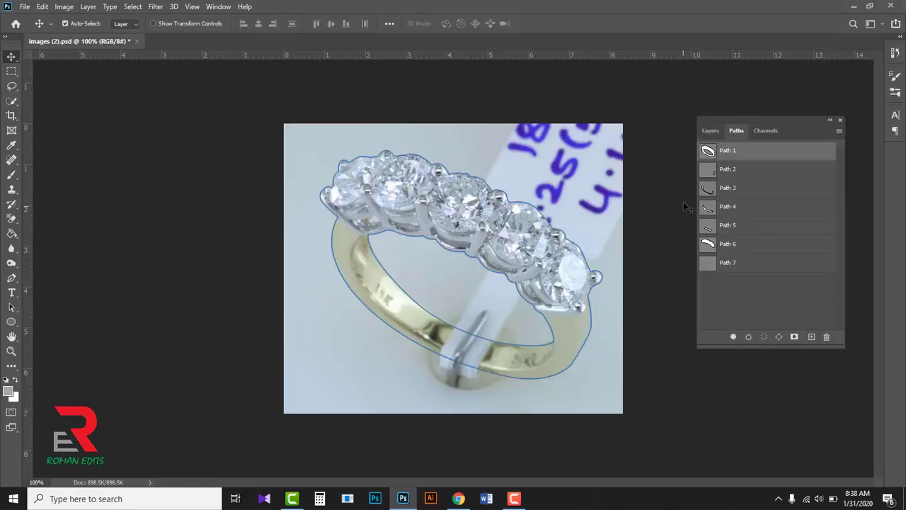
pyautogui.click(711, 170)
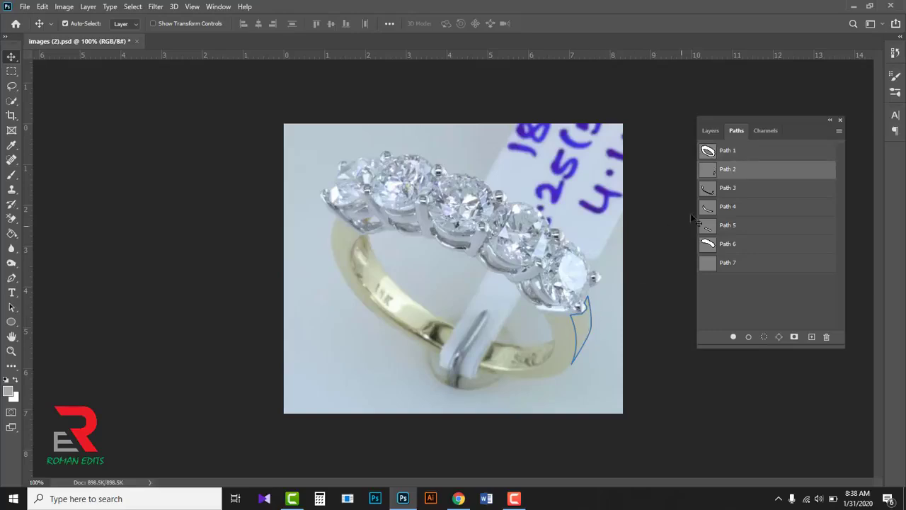
pyautogui.click(710, 190)
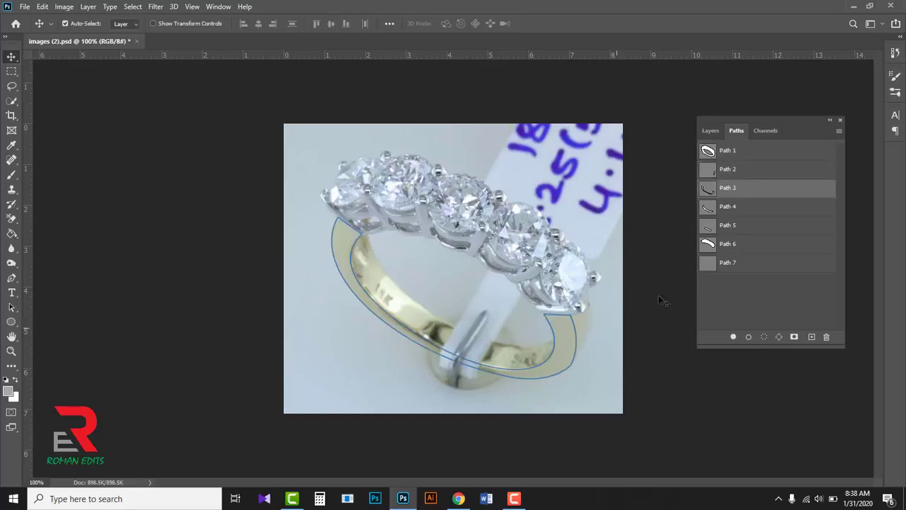
pyautogui.click(708, 211)
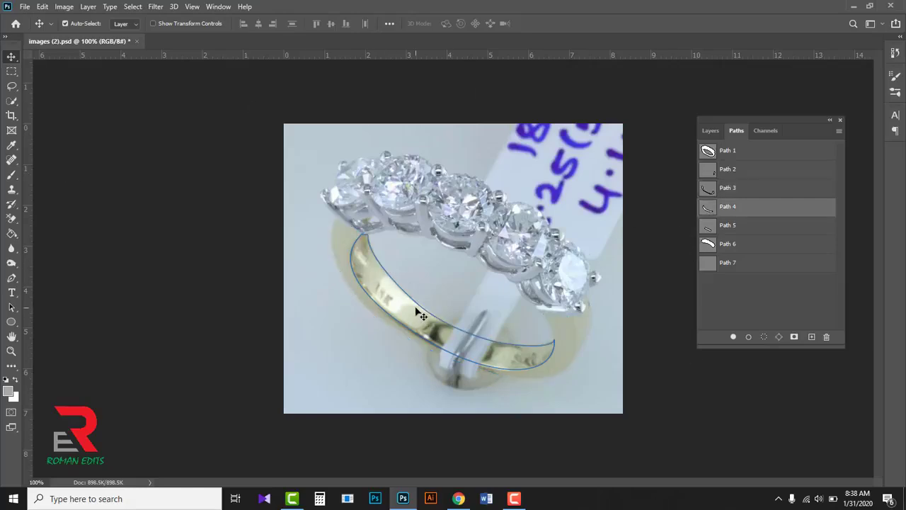
pyautogui.click(710, 230)
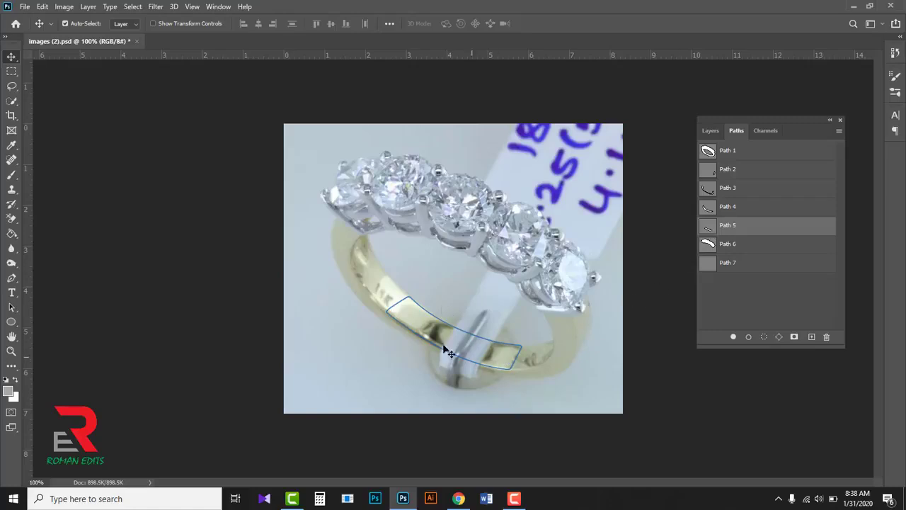
pyautogui.click(711, 245)
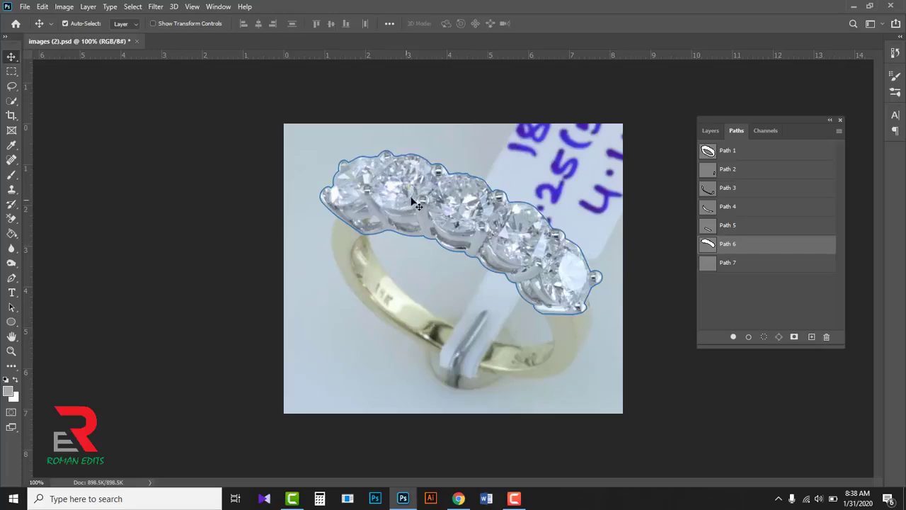
# - Delete the empty Path 7 and activate the Pen Tool
pyautogui.click(786, 269)
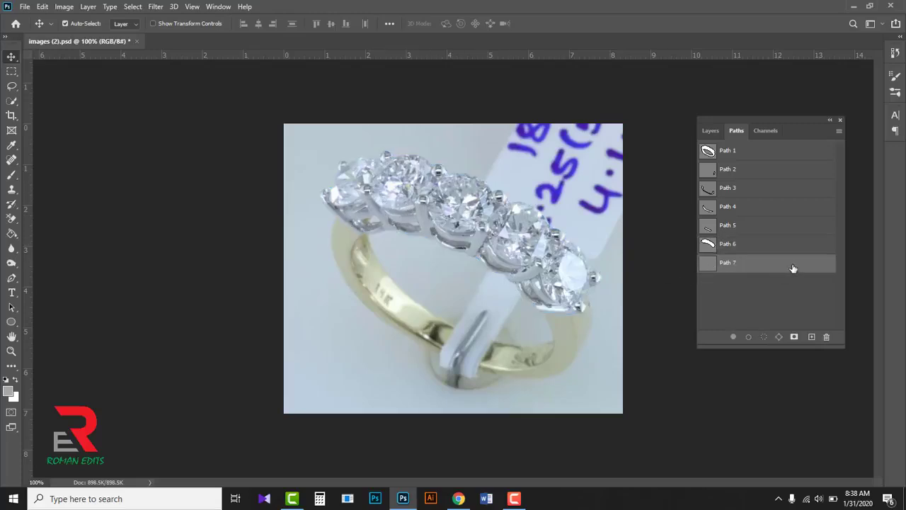
pyautogui.moveTo(793, 268); pyautogui.dragTo(827, 336)
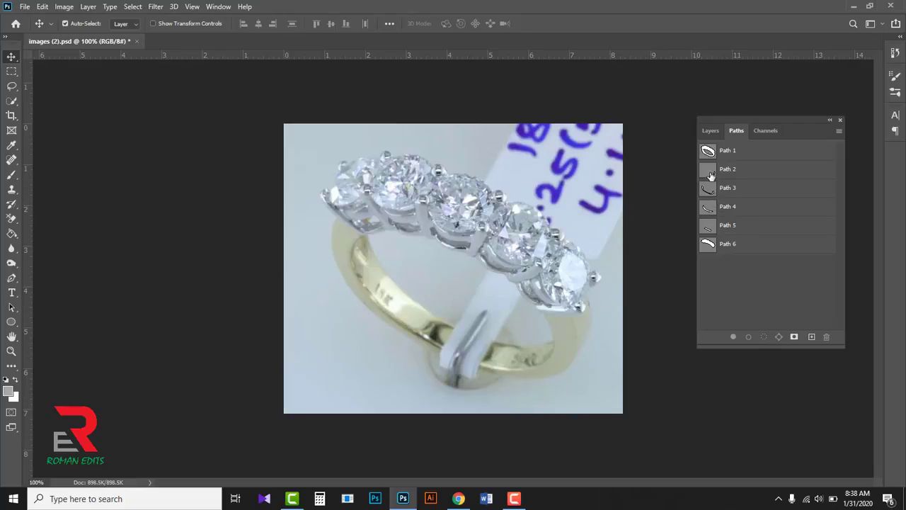
pyautogui.click(12, 278)
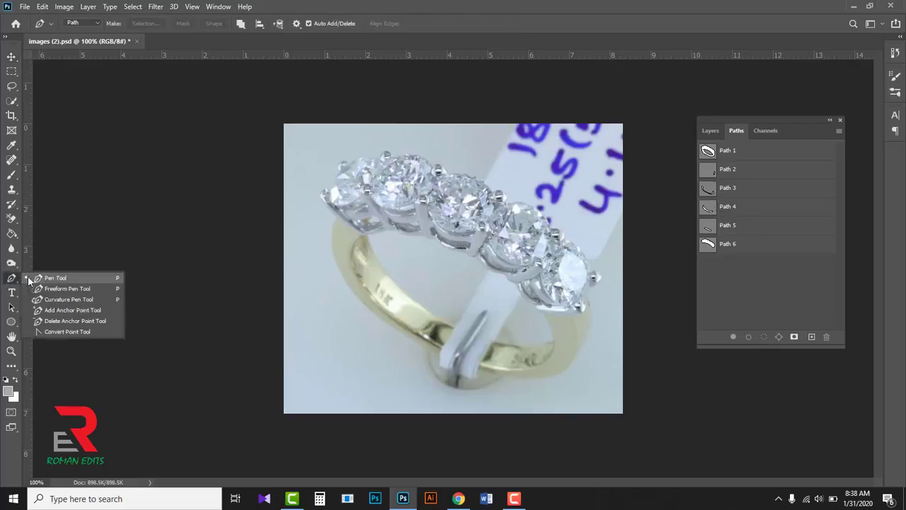
pyautogui.click(44, 280)
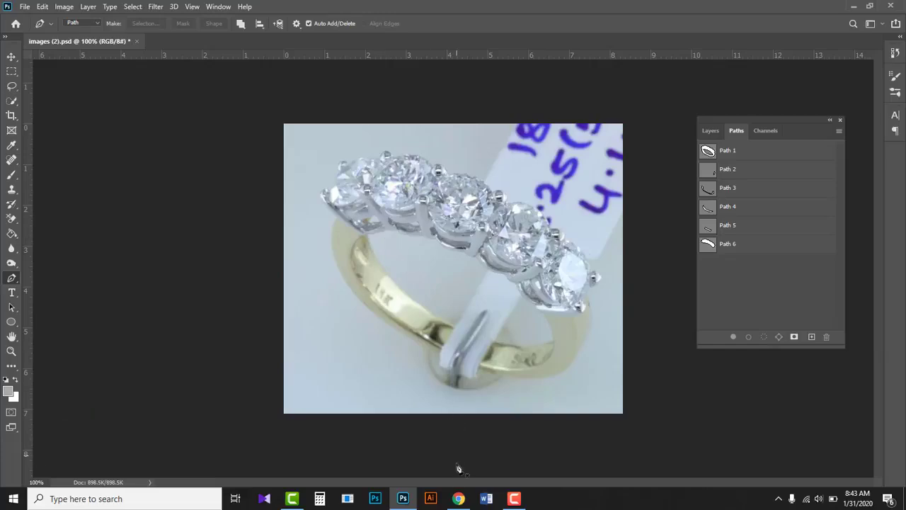
# - Switch to Chrome to look over the Roman Edits video list, and return to Photoshop
pyautogui.click(458, 498)
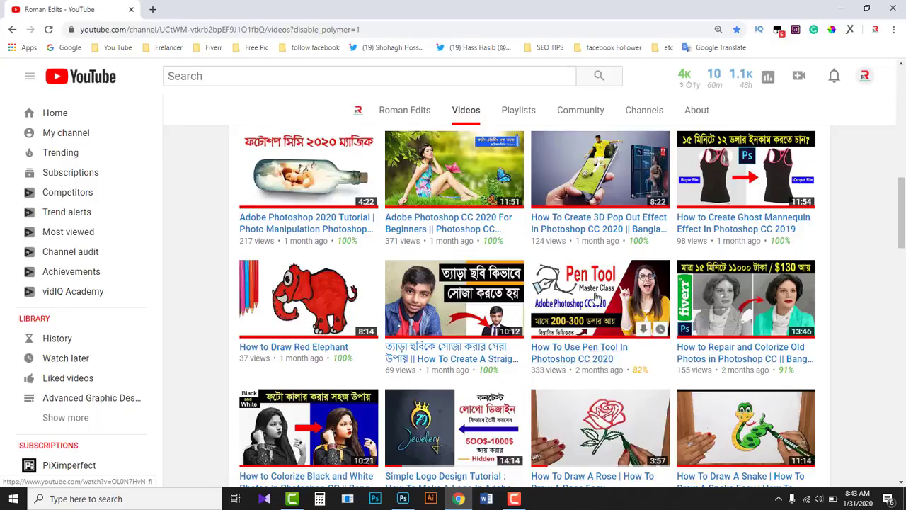
pyautogui.click(846, 12)
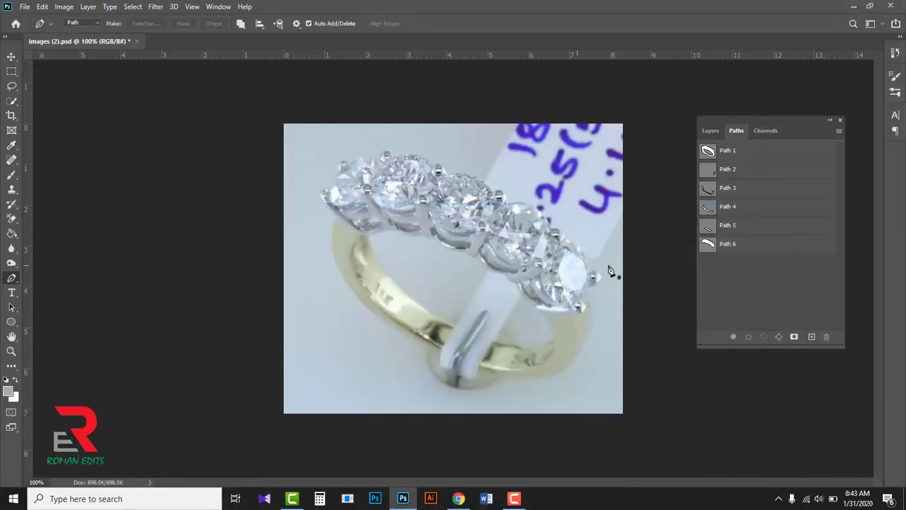
# - Make a selection from Path 1 with a 0.5 pixel feather and copy the whole ring onto its own layer
pyautogui.click(710, 131)
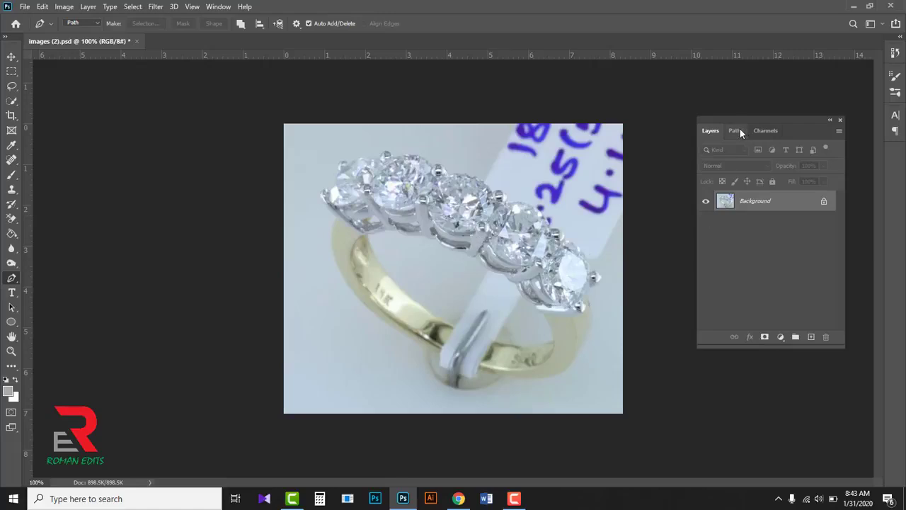
pyautogui.click(736, 130)
pyautogui.click(708, 150)
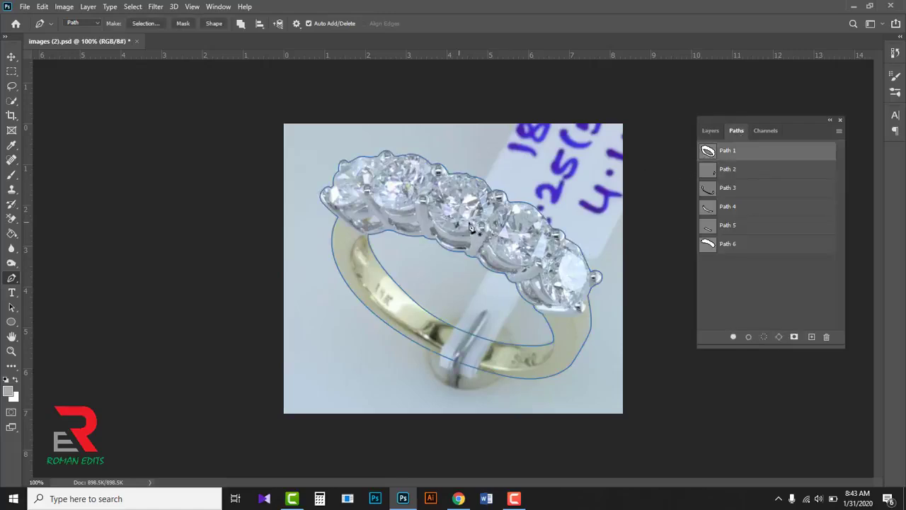
pyautogui.click(710, 132)
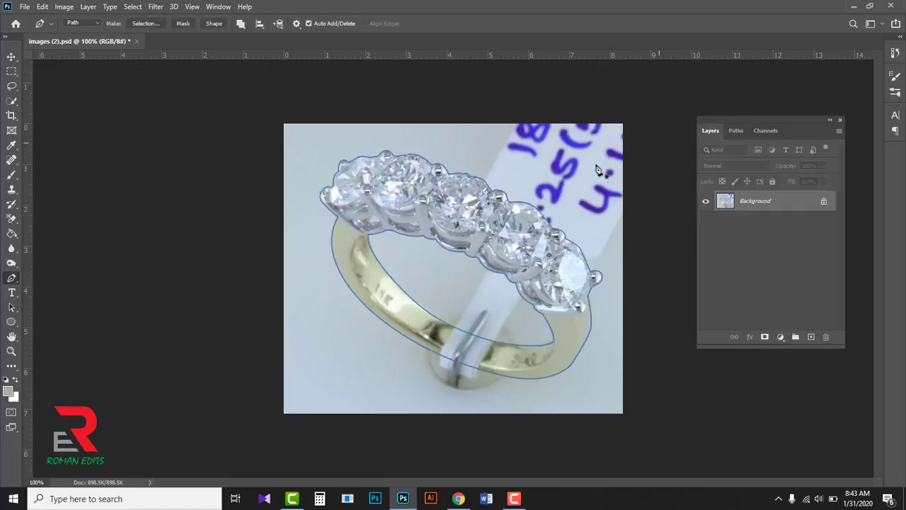
pyautogui.rightClick(486, 214)
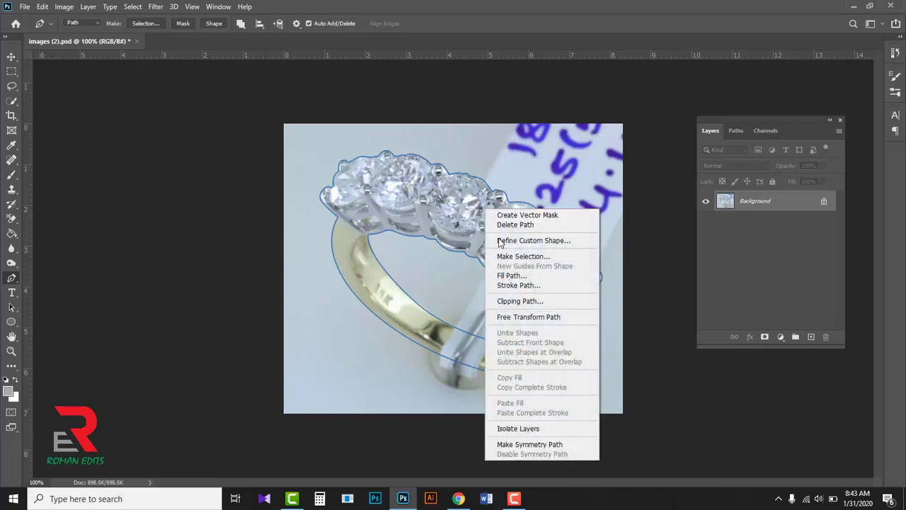
pyautogui.click(508, 258)
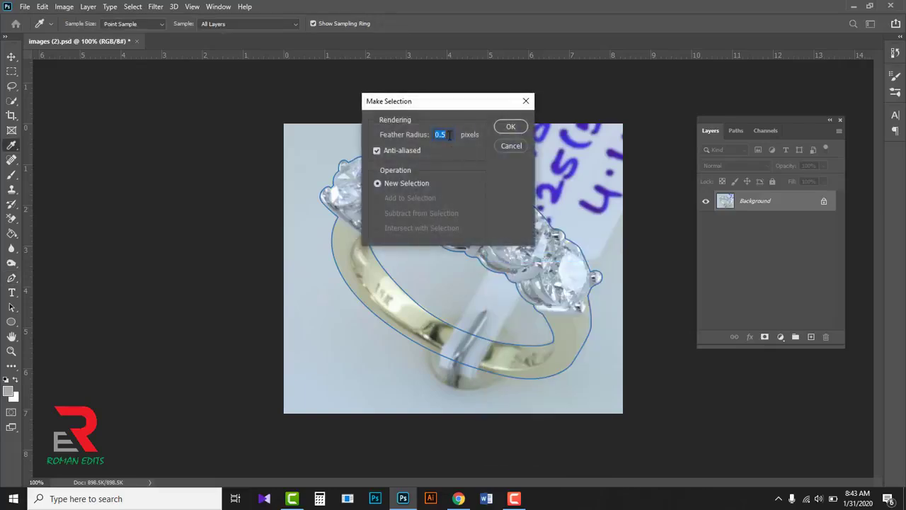
pyautogui.click(509, 128)
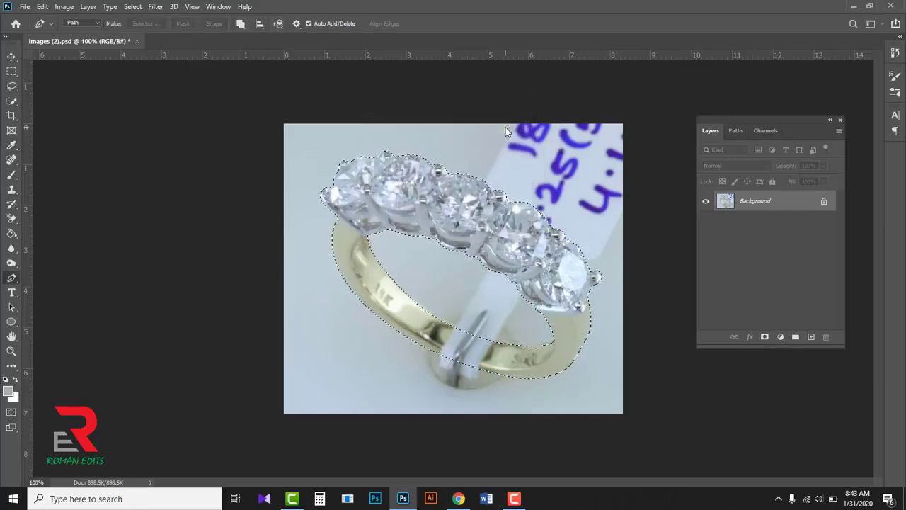
pyautogui.hotkey('ctrl', 'j')
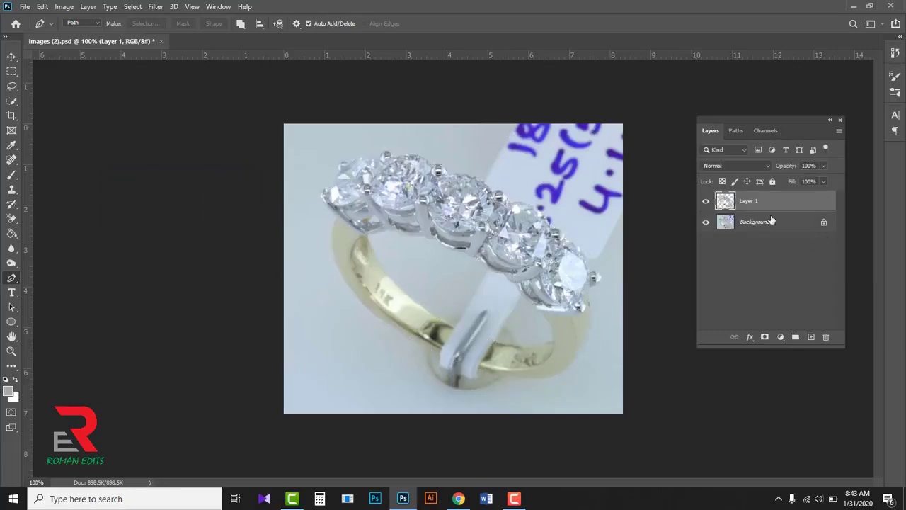
# - Hide and show the Background layer to check the ring cutout
pyautogui.click(705, 223)
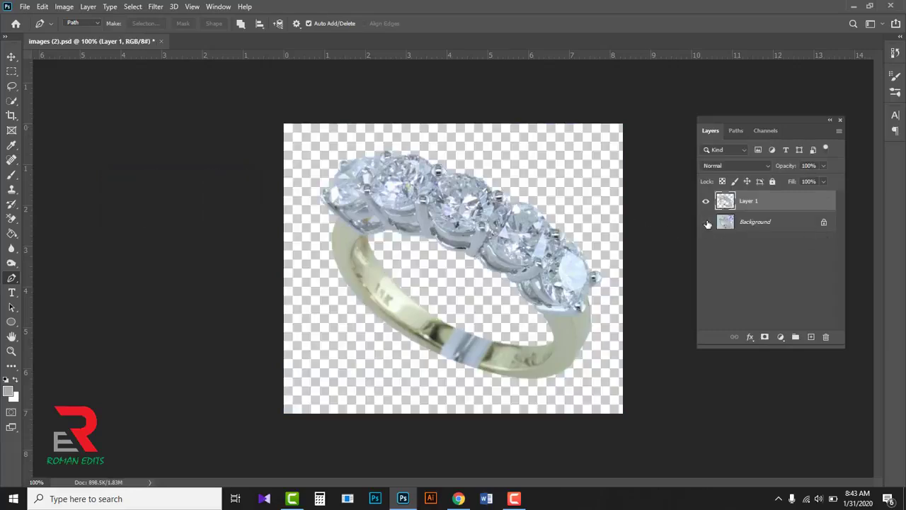
pyautogui.click(705, 223)
pyautogui.click(706, 222)
pyautogui.click(706, 224)
# - Add a new layer directly above the Background and fill it with white (#ffffff)
pyautogui.click(764, 228)
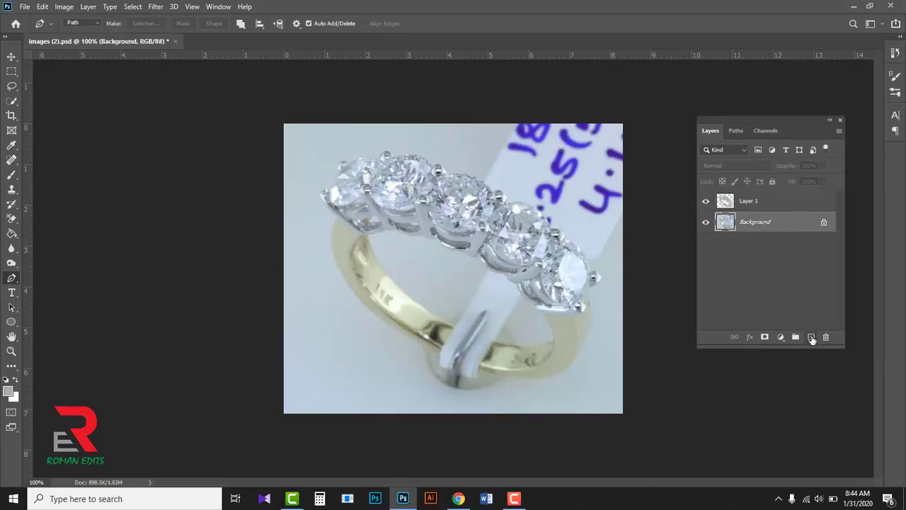
pyautogui.click(811, 338)
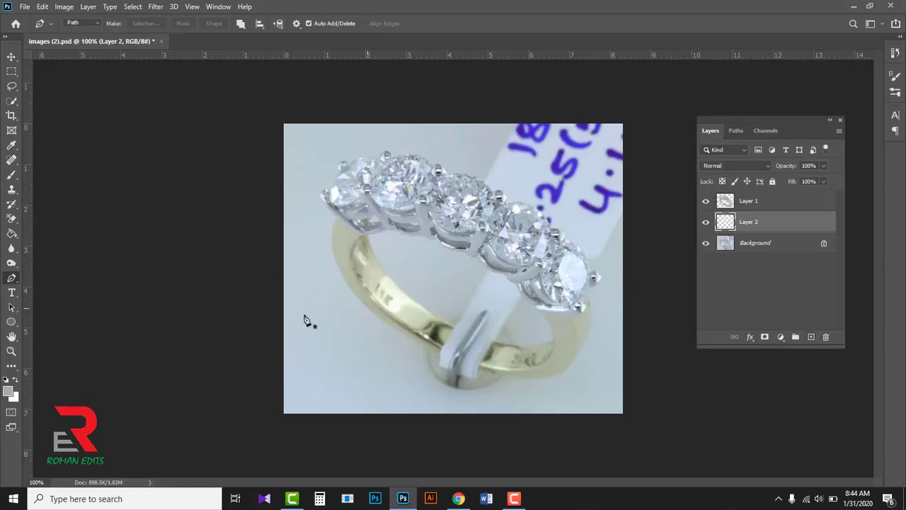
pyautogui.click(10, 390)
pyautogui.moveTo(512, 125); pyautogui.dragTo(480, 111)
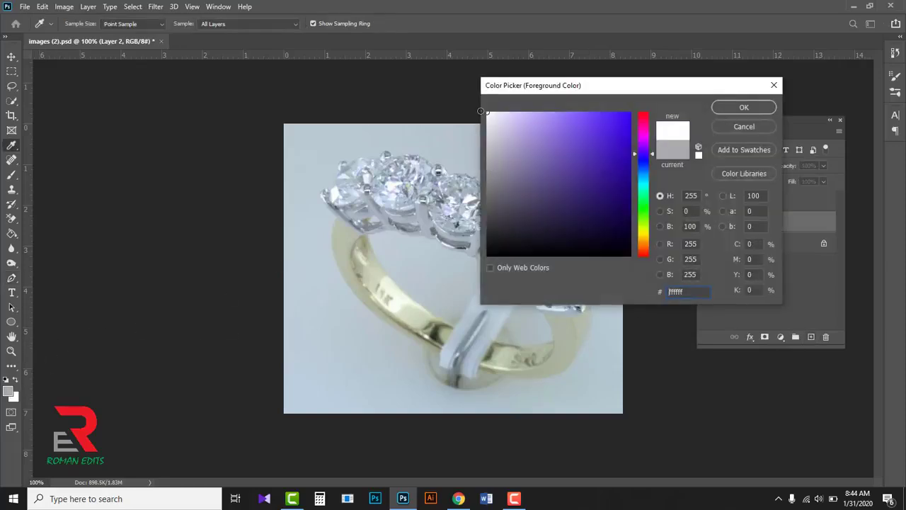
pyautogui.click(749, 108)
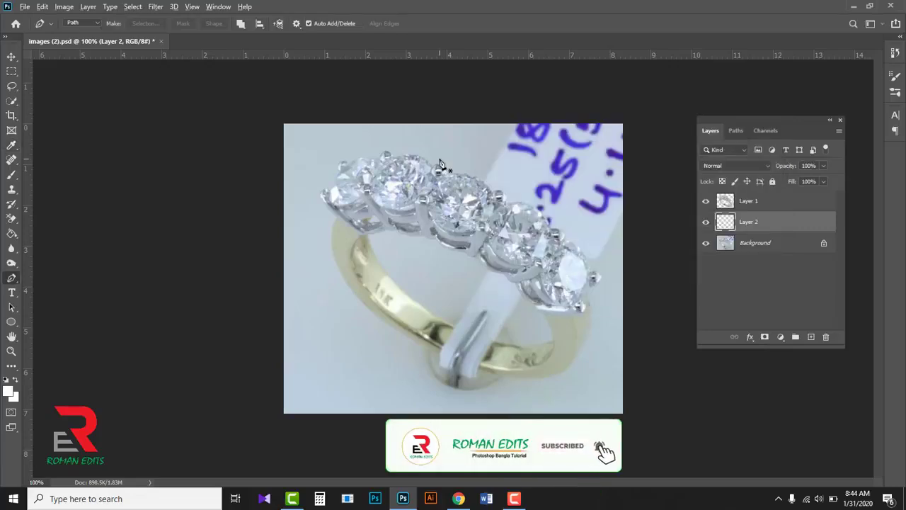
pyautogui.hotkey('alt', 'BackSpace')
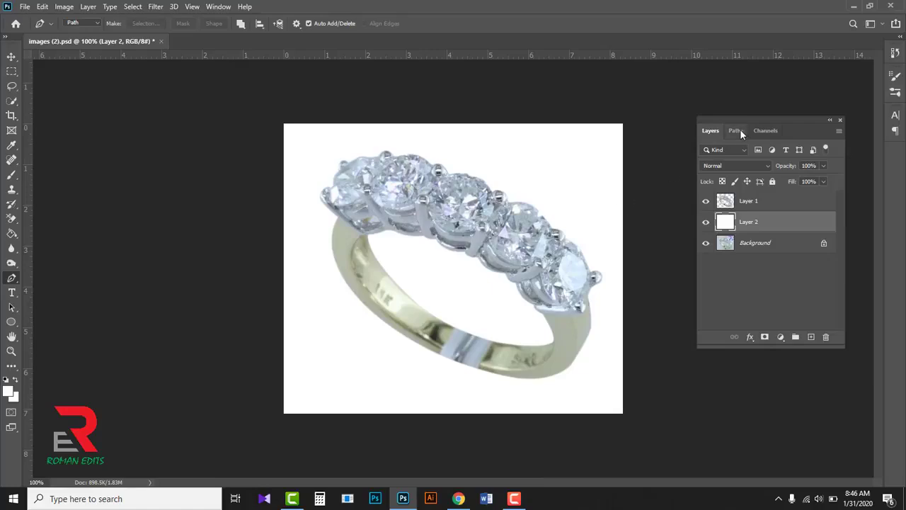
# - Make a selection from Path 2 with a 0.5 pixel feather and add a new layer directly above Layer 1
pyautogui.click(736, 131)
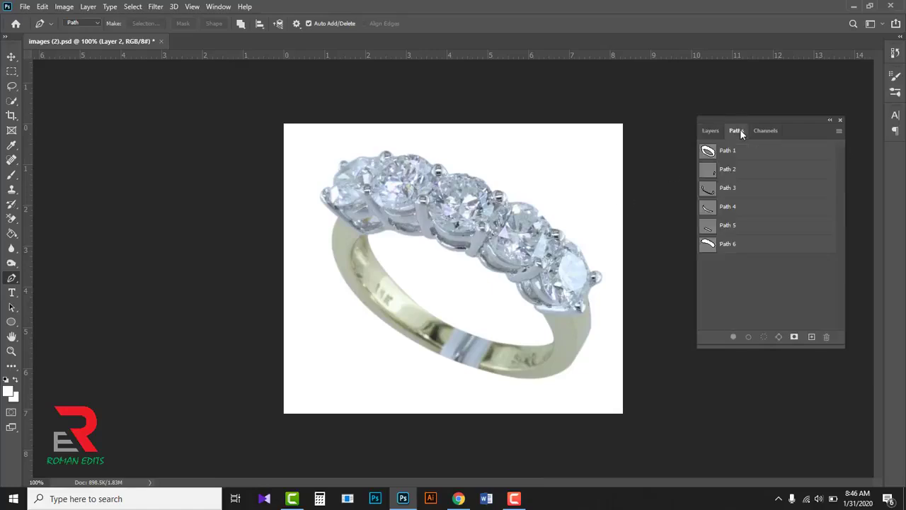
pyautogui.click(719, 174)
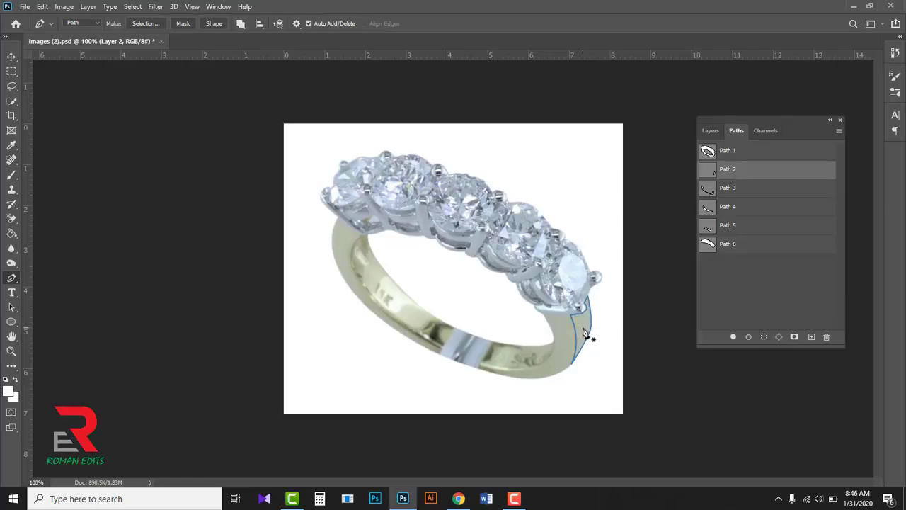
pyautogui.rightClick(584, 334)
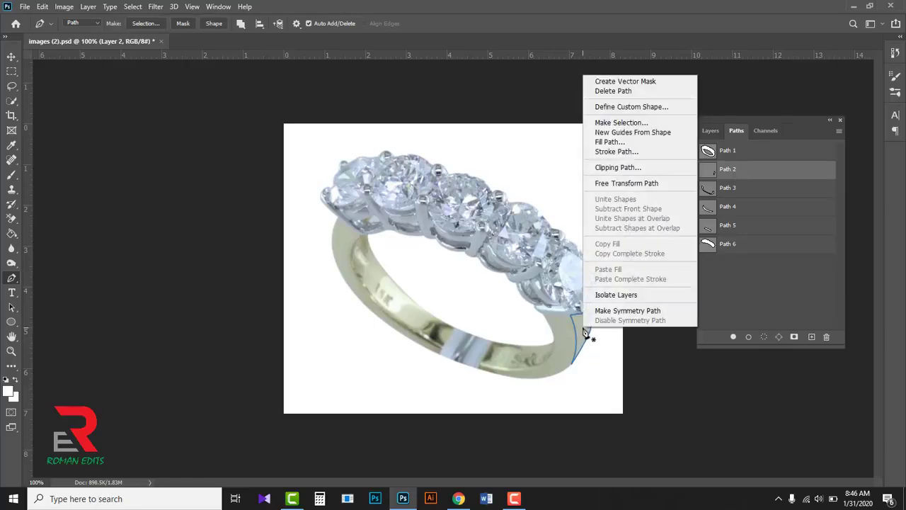
pyautogui.click(621, 123)
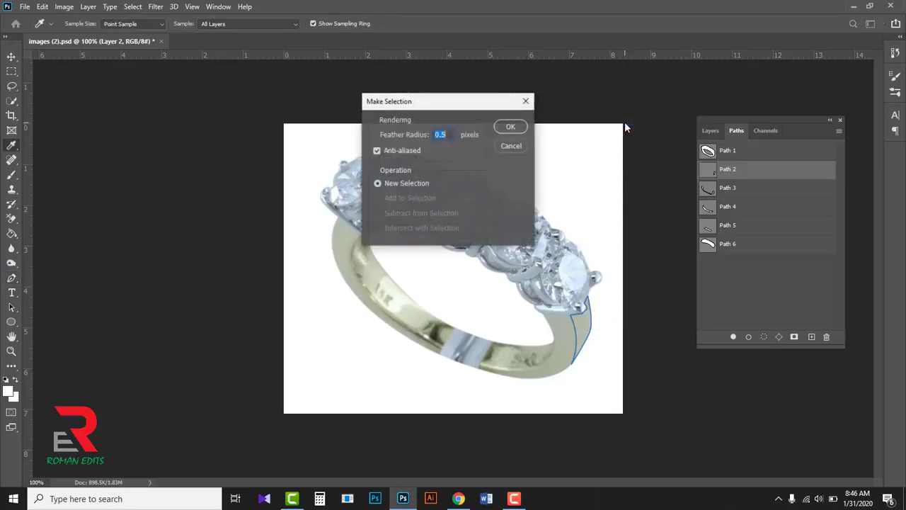
pyautogui.click(511, 126)
pyautogui.click(710, 130)
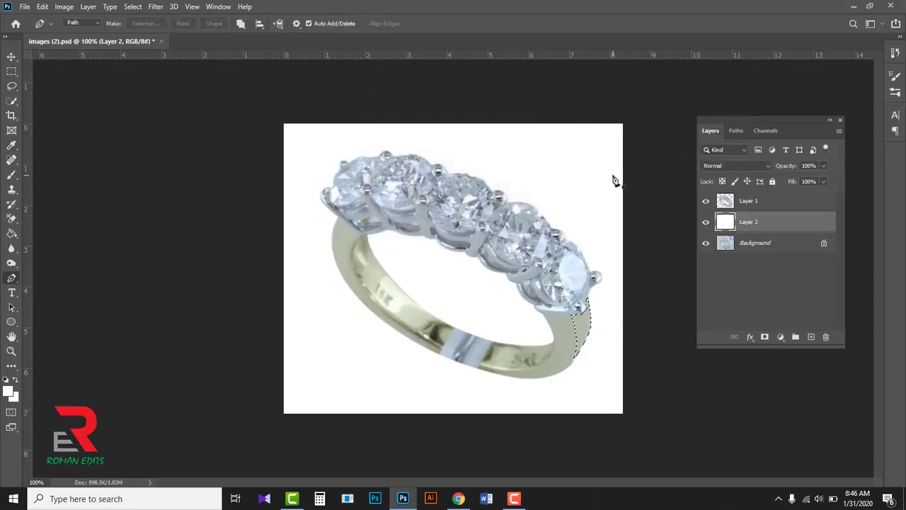
pyautogui.click(764, 203)
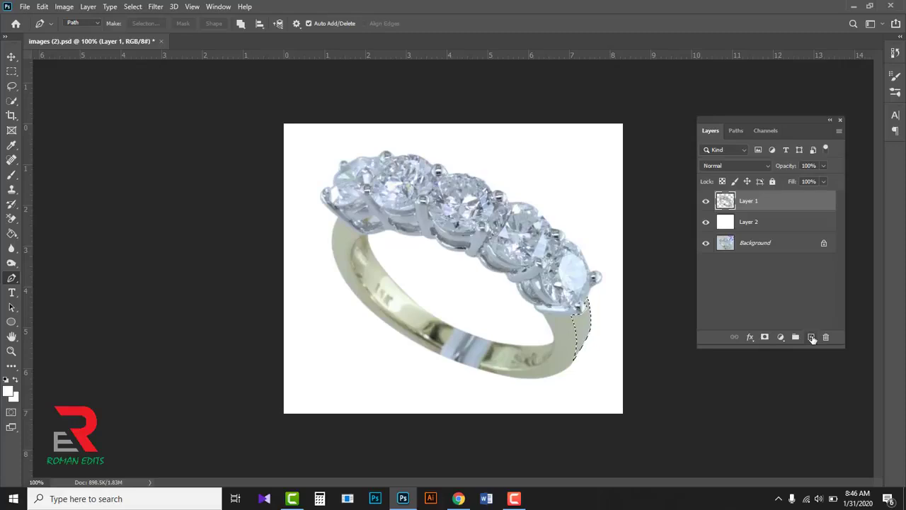
pyautogui.click(811, 338)
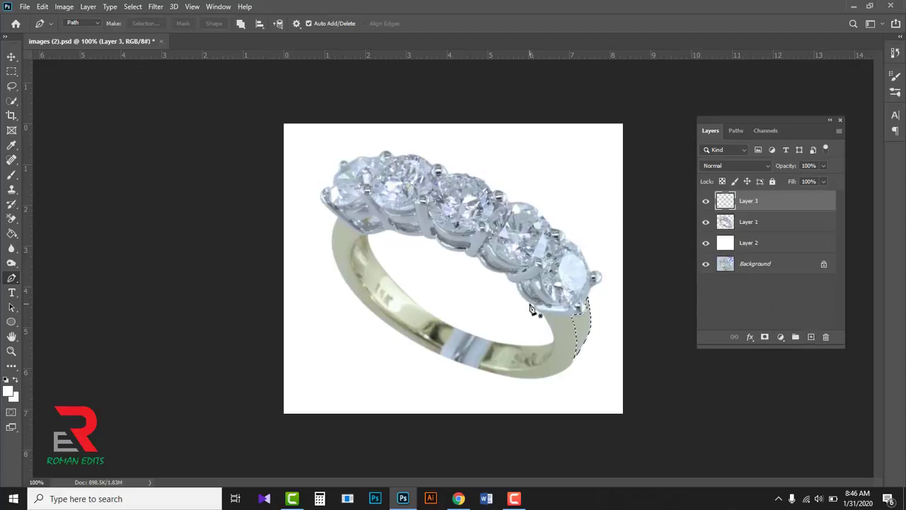
# - Fill the selected outer side of the band with light gold C 4, M 9, Y 42, K 0 (#f5e0a3), and deselect
pyautogui.click(10, 394)
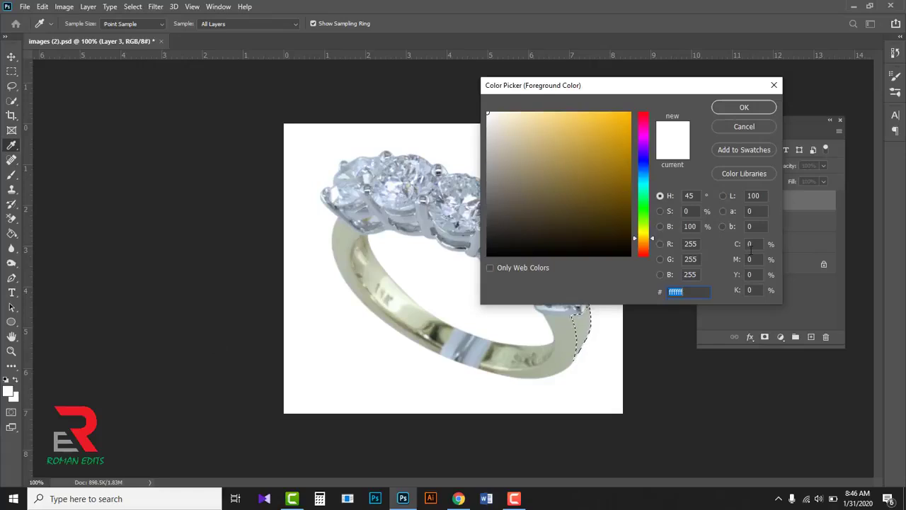
pyautogui.click(750, 245)
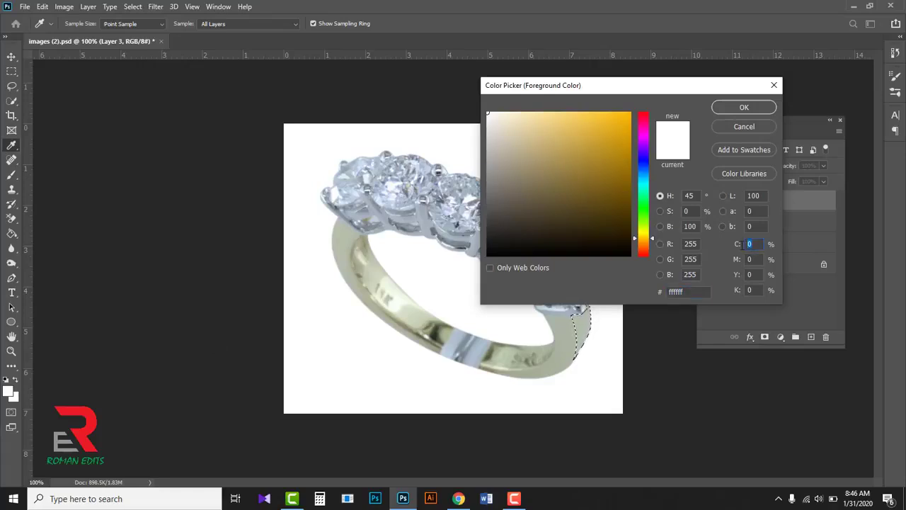
pyautogui.write('4')
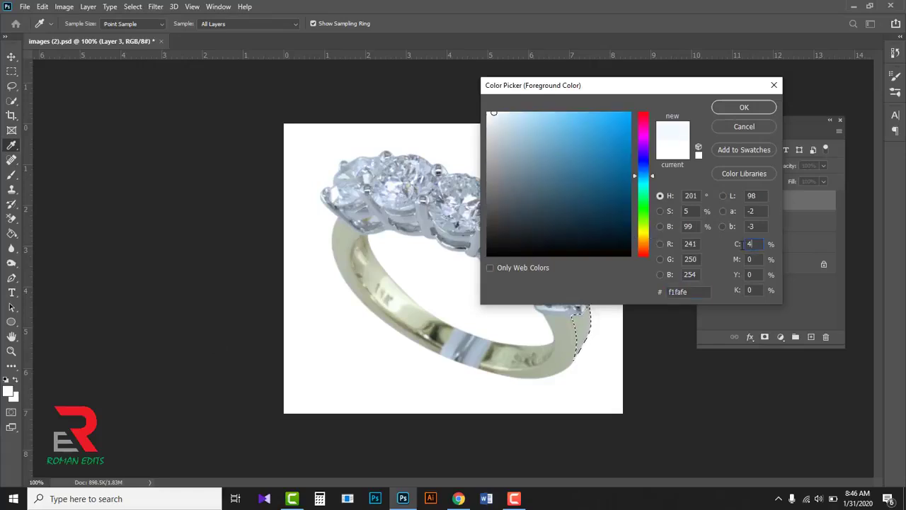
pyautogui.click(754, 259)
pyautogui.write('9')
pyautogui.click(753, 275)
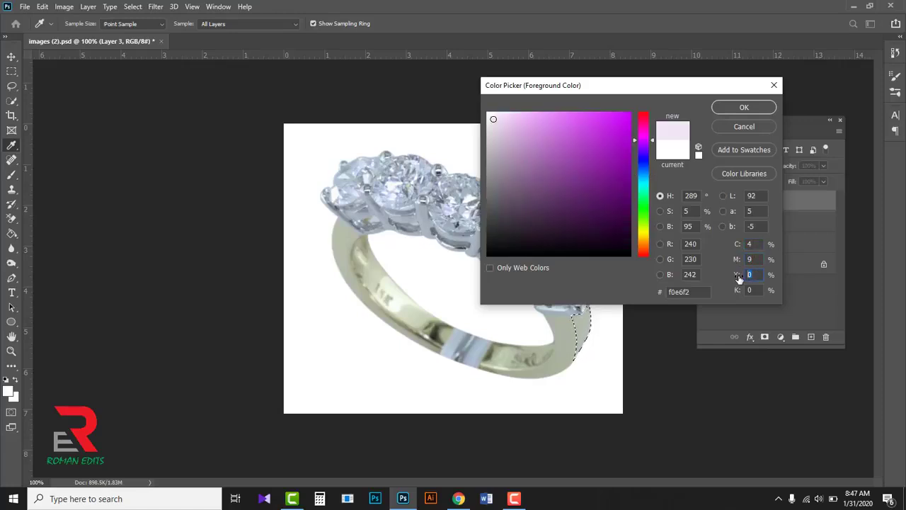
pyautogui.write('42')
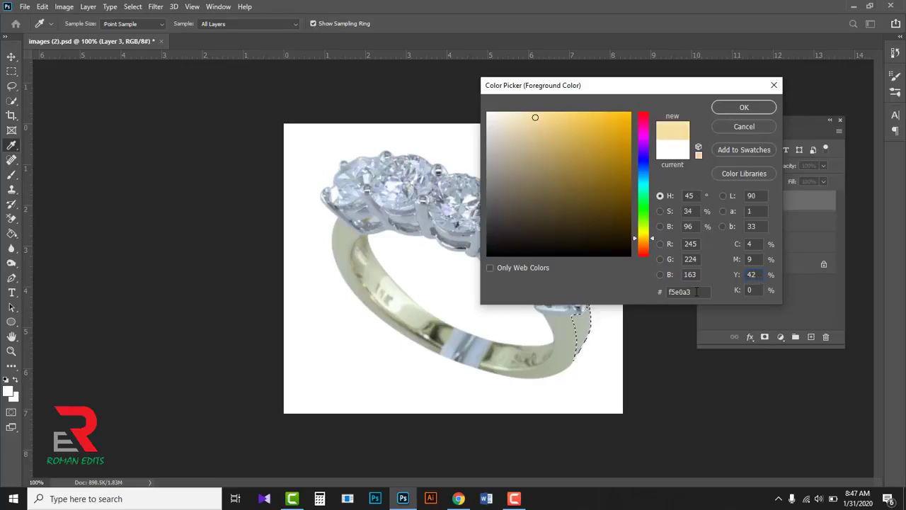
pyautogui.click(695, 292)
pyautogui.click(741, 106)
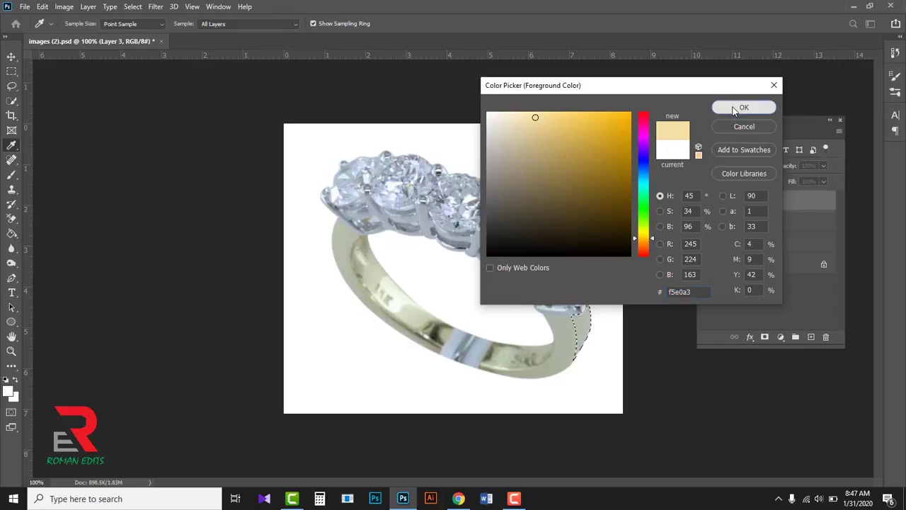
pyautogui.press('p')
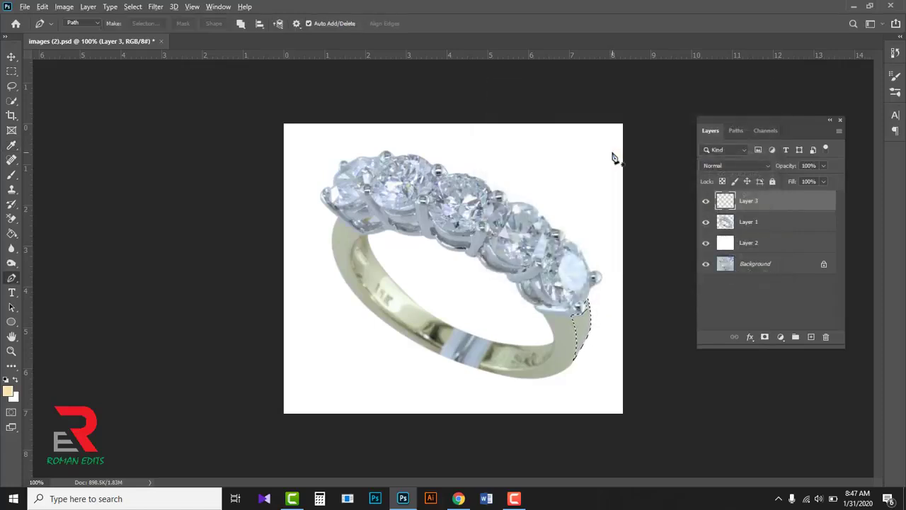
pyautogui.hotkey('alt', 'BackSpace')
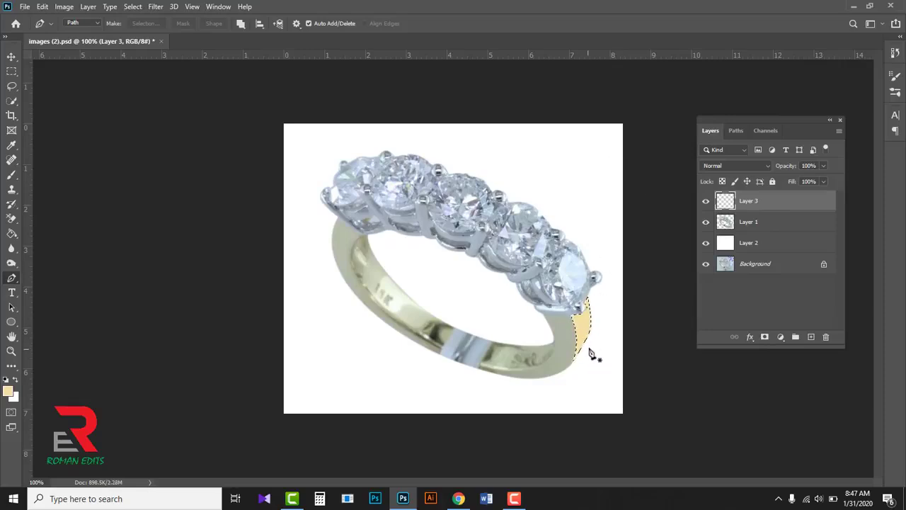
pyautogui.hotkey('ctrl', 'd')
# - Make a selection from Path 3 with a 0.5 pixel feather and add a new layer above Layer 3
pyautogui.click(736, 131)
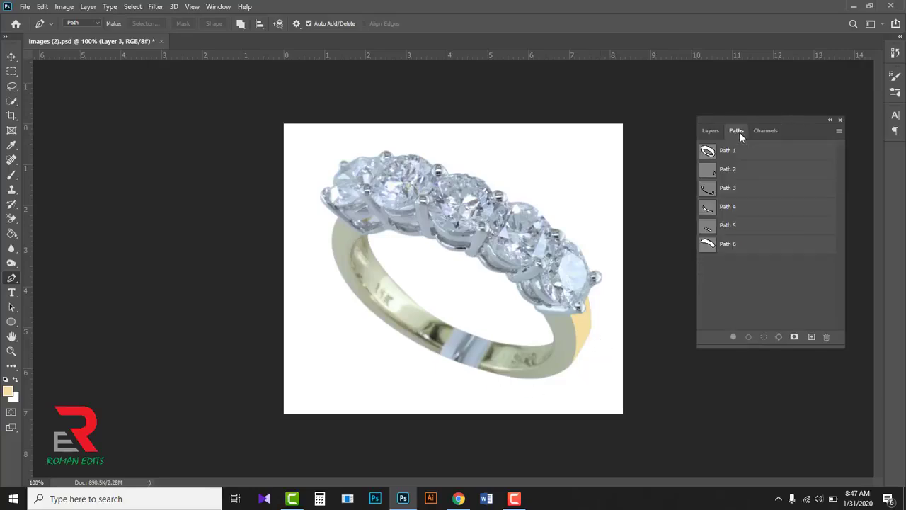
pyautogui.click(709, 190)
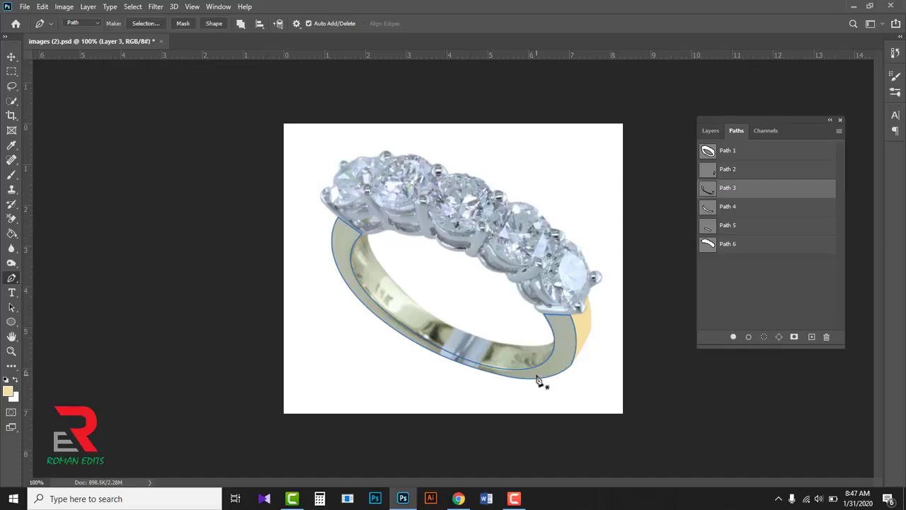
pyautogui.rightClick(564, 344)
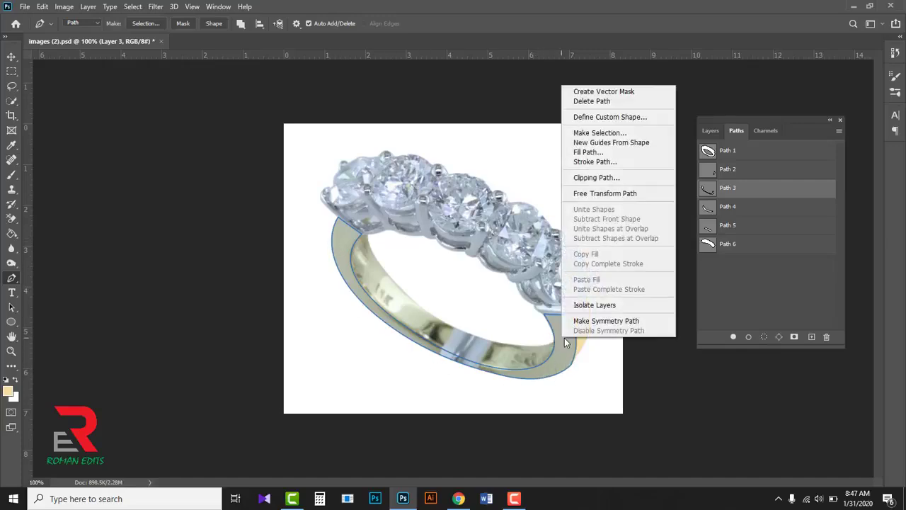
pyautogui.click(588, 133)
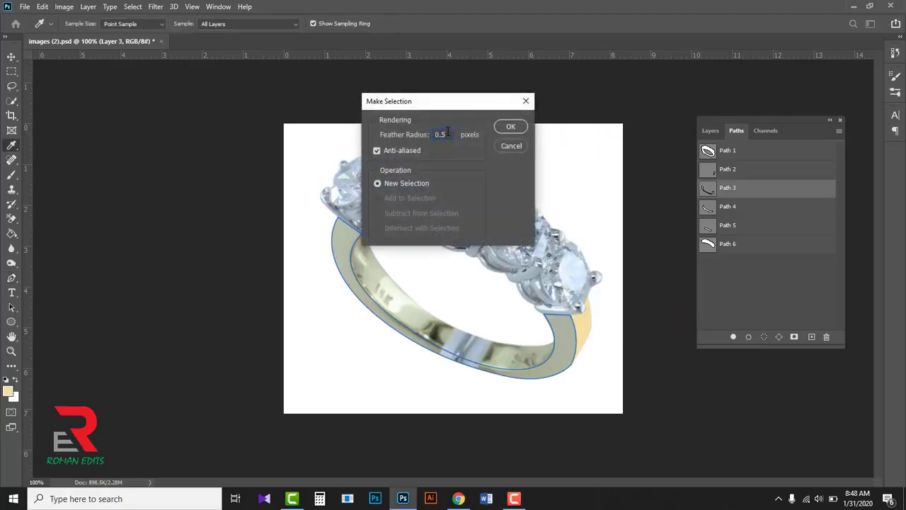
pyautogui.click(508, 129)
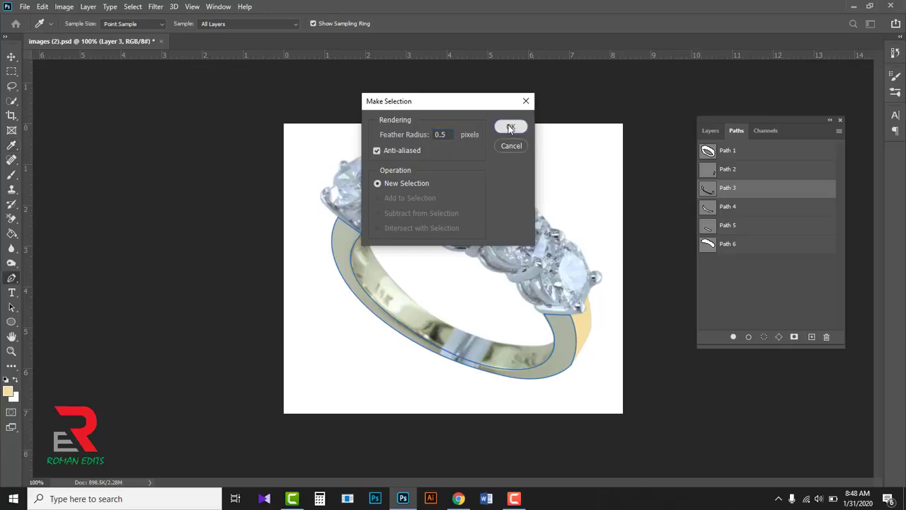
pyautogui.click(710, 131)
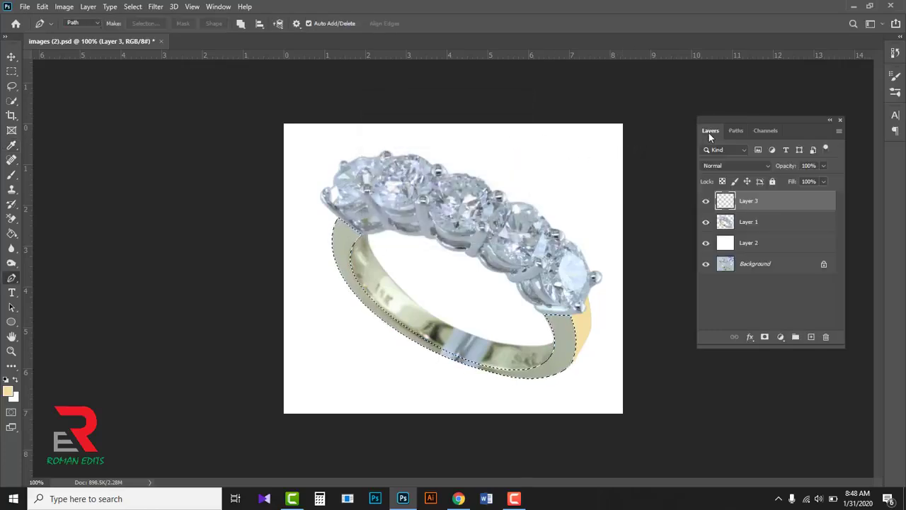
pyautogui.click(811, 338)
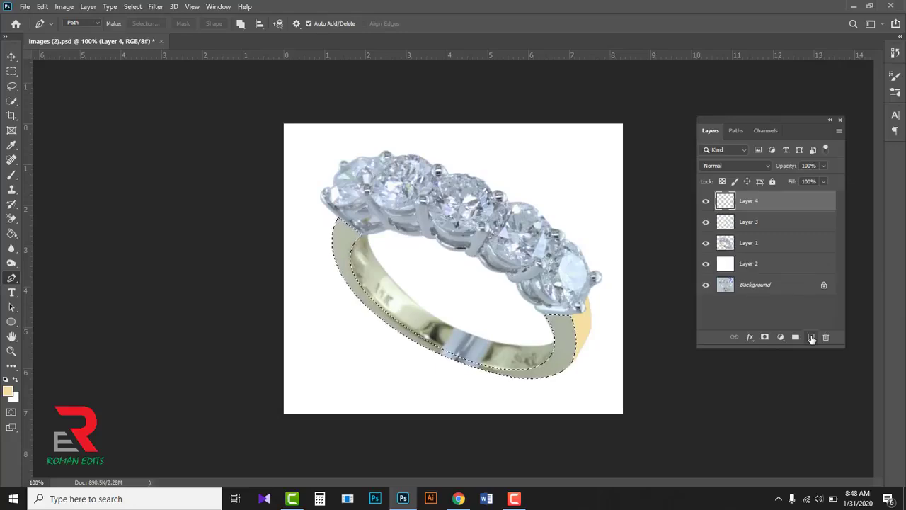
# - Fill the selected front edge of the band with gold C 16, M 21, Y 83, K 0 (#dbbe4e), and deselect
pyautogui.click(10, 393)
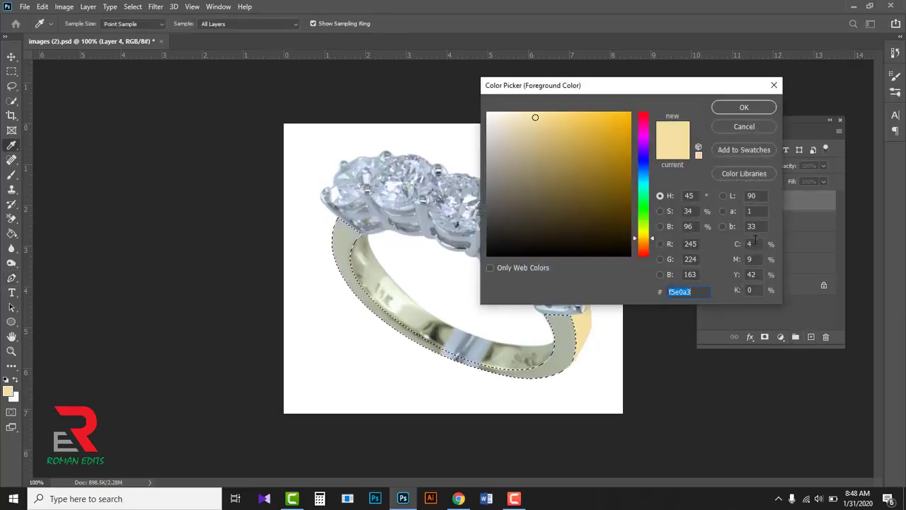
pyautogui.click(753, 243)
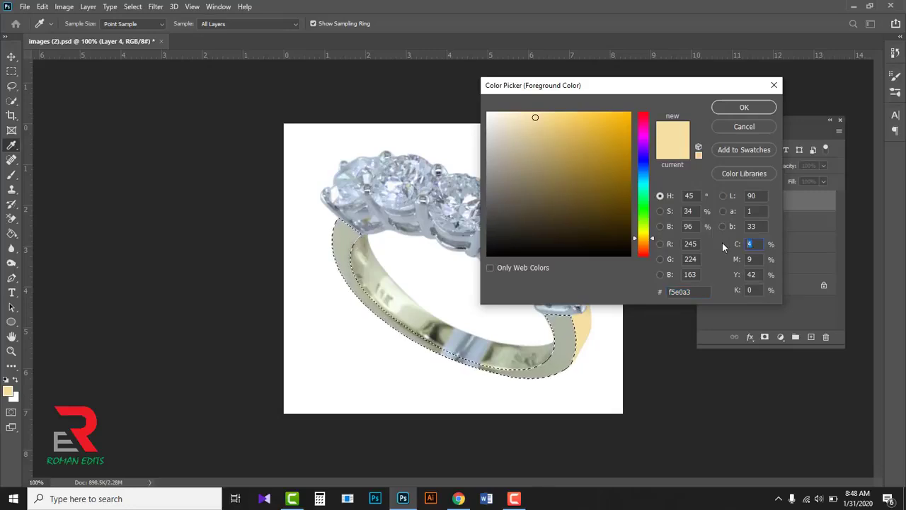
pyautogui.write('16')
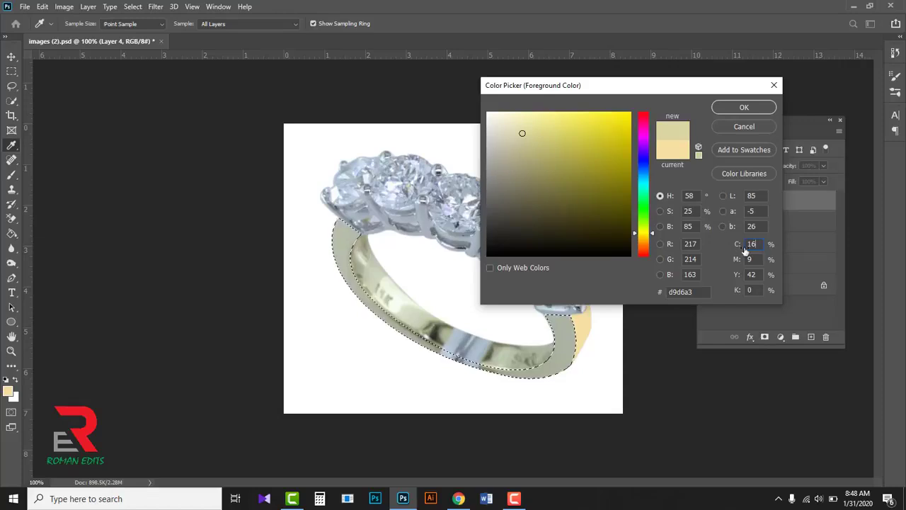
pyautogui.click(750, 258)
pyautogui.write('21')
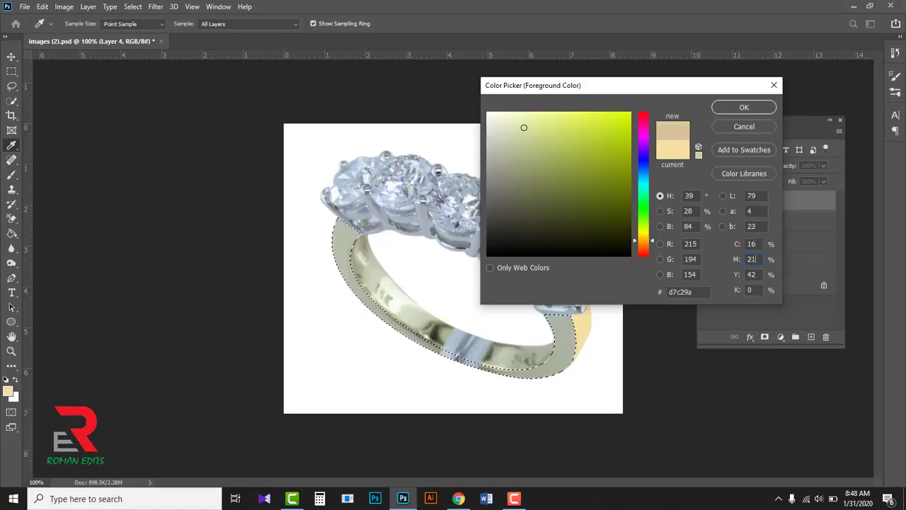
pyautogui.moveTo(757, 275); pyautogui.dragTo(737, 275)
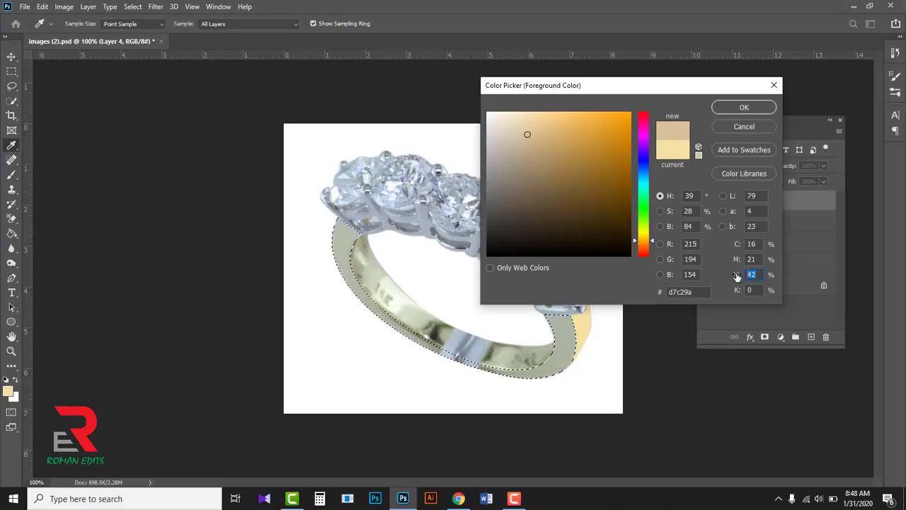
pyautogui.write('8')
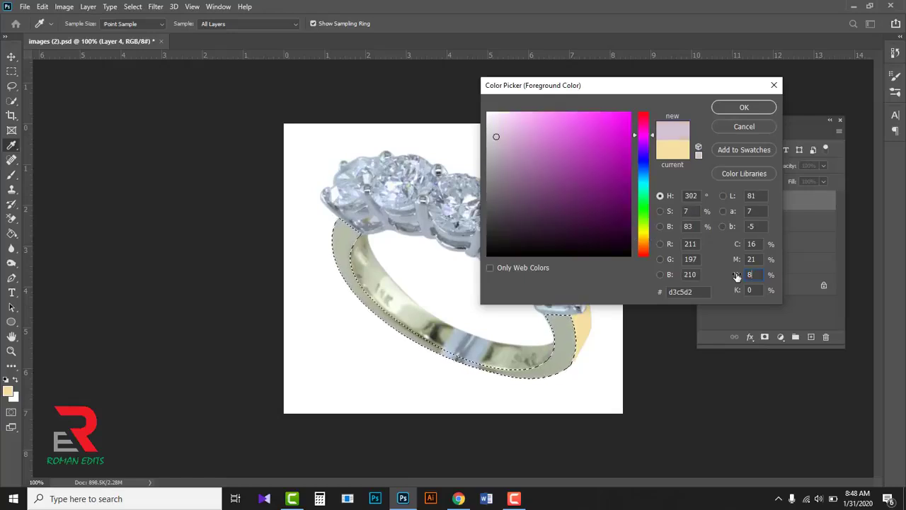
pyautogui.write('3')
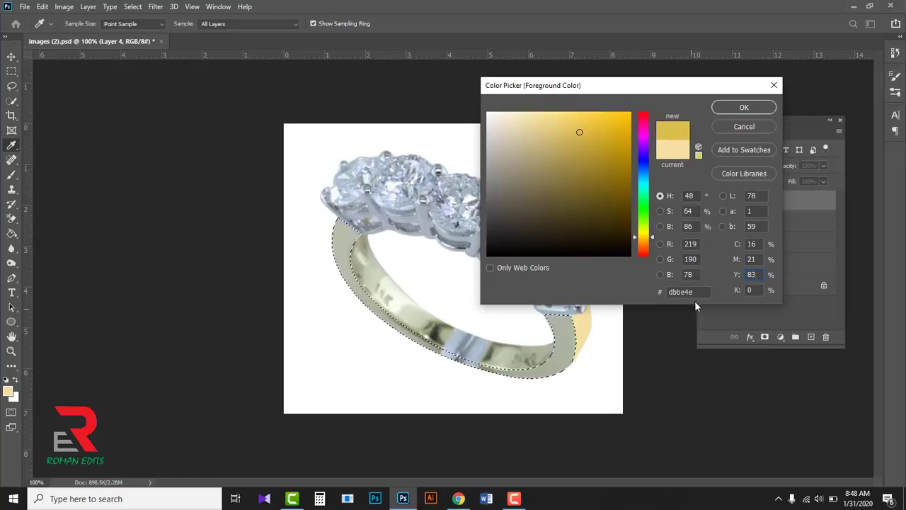
pyautogui.moveTo(696, 291); pyautogui.dragTo(660, 291)
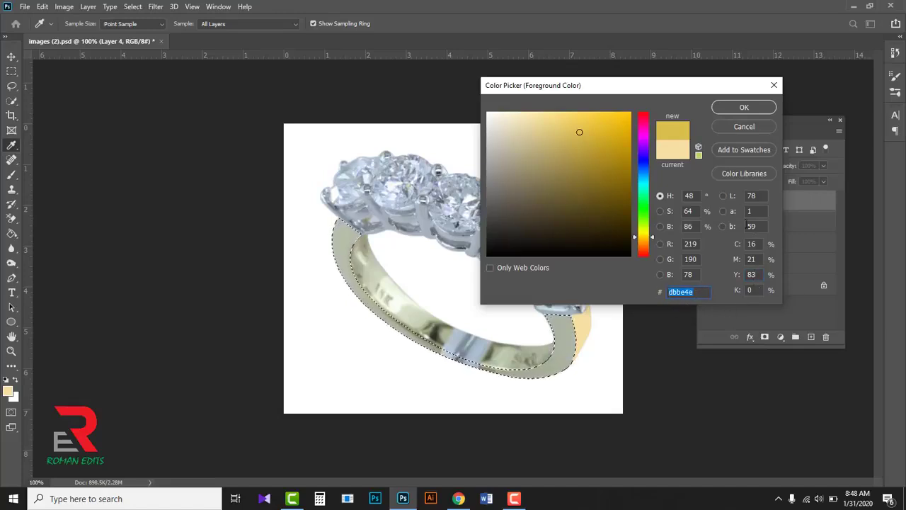
pyautogui.click(740, 107)
pyautogui.press('p')
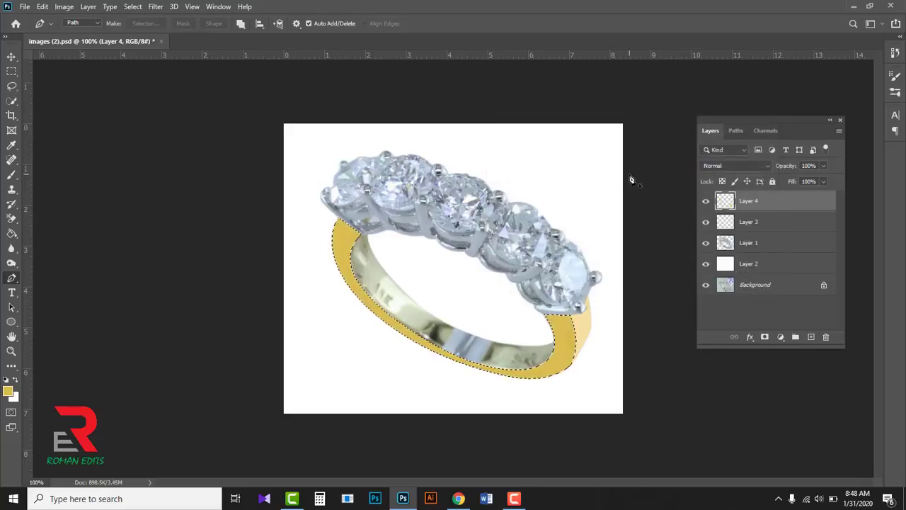
pyautogui.hotkey('ctrl', 'd')
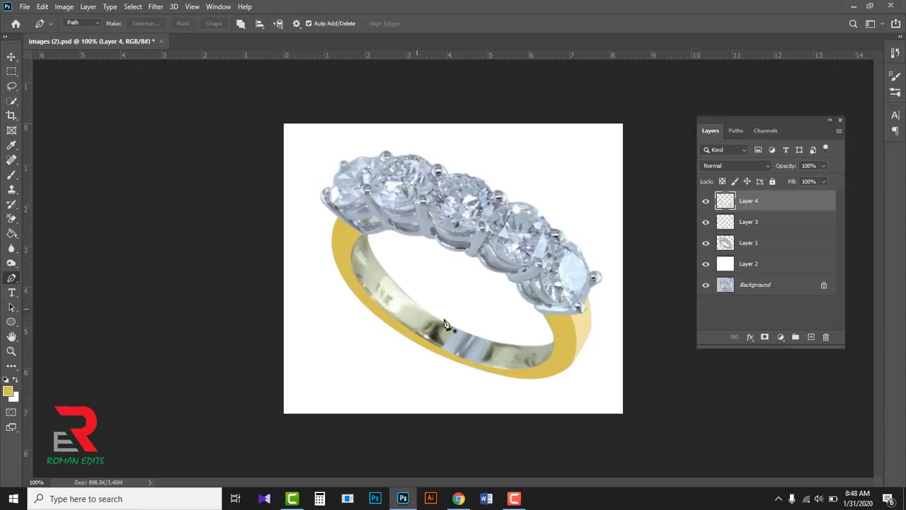
# - Make a selection from Path 4 with a 0.5 pixel feather and add a new layer above Layer 4
pyautogui.click(736, 132)
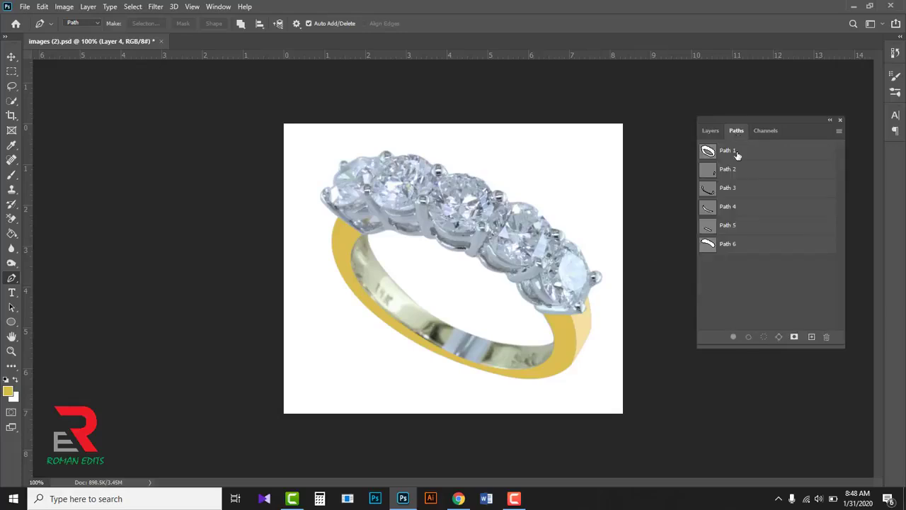
pyautogui.click(731, 208)
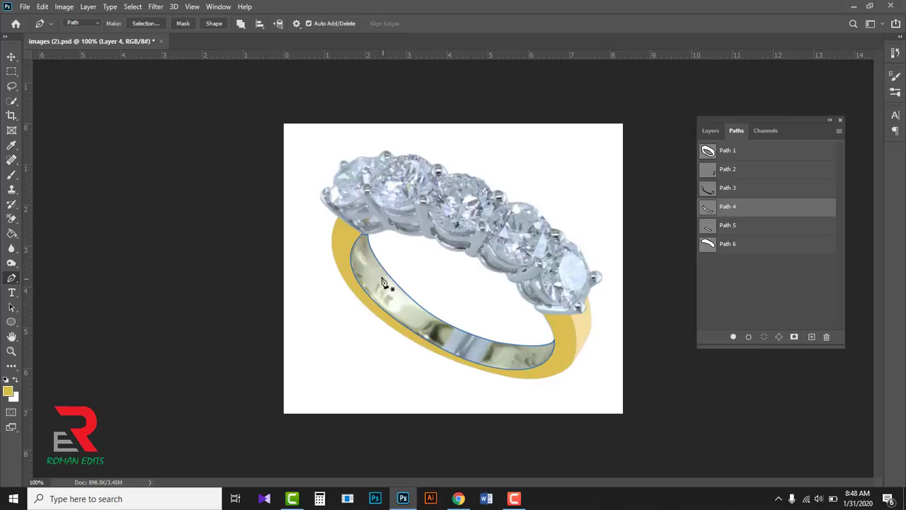
pyautogui.rightClick(508, 360)
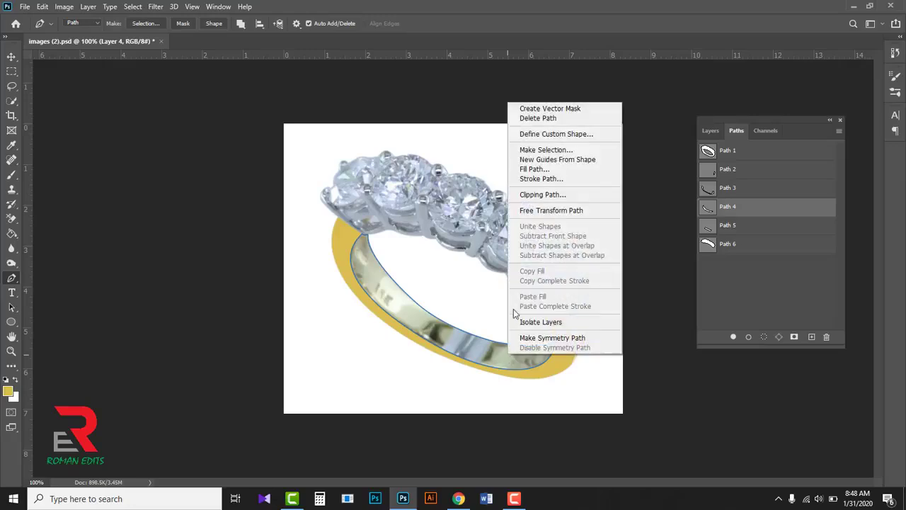
pyautogui.click(550, 151)
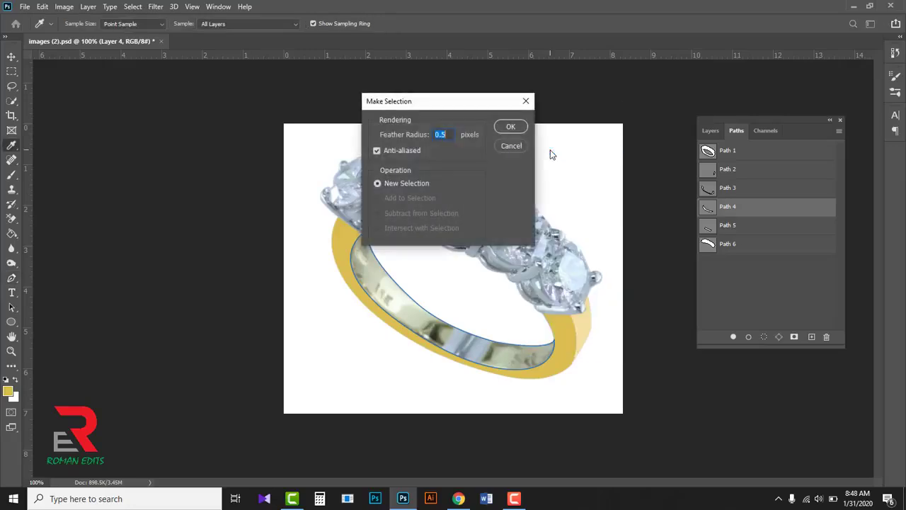
pyautogui.click(510, 130)
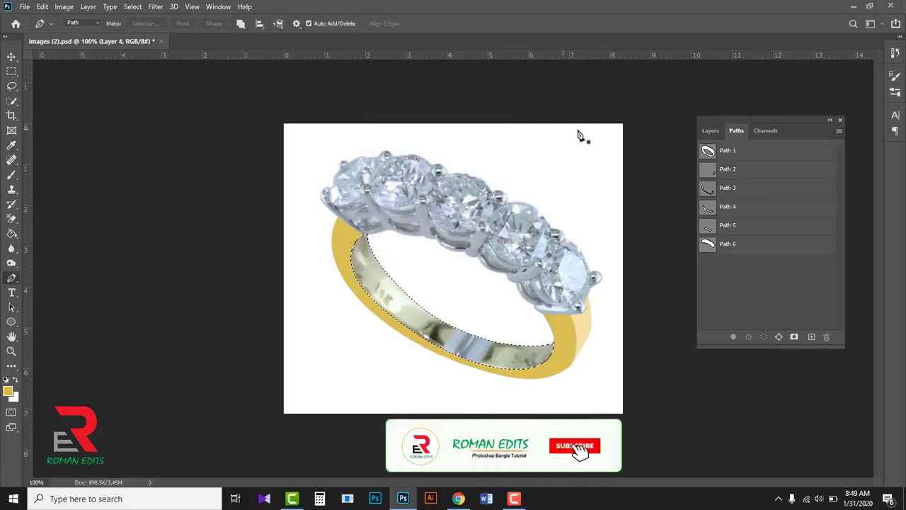
pyautogui.click(704, 131)
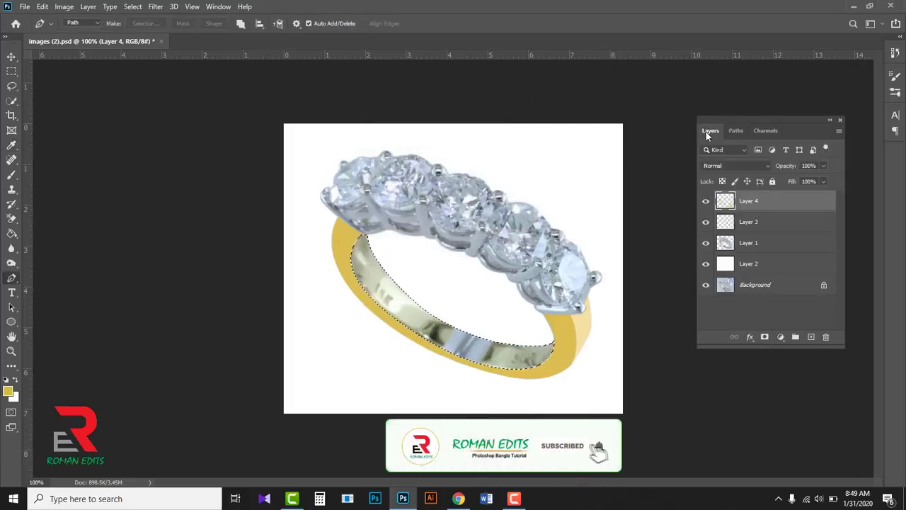
pyautogui.click(811, 337)
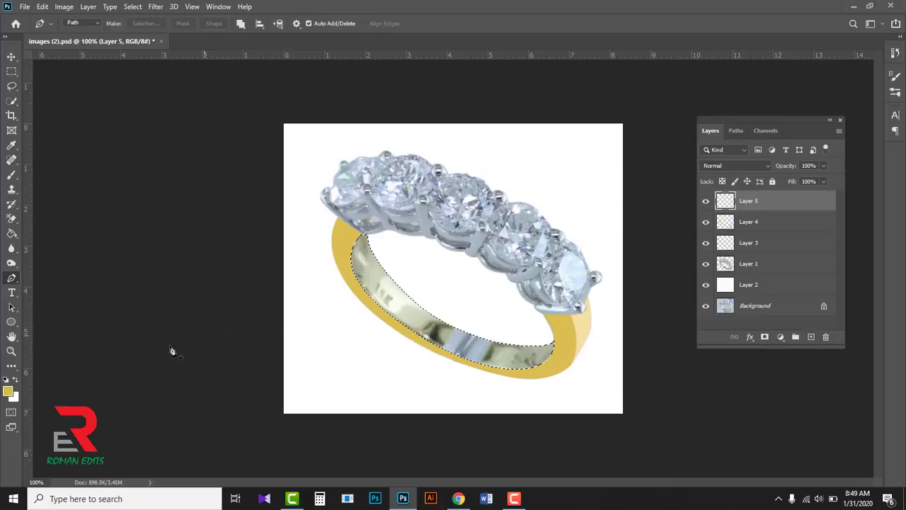
# - Fill the selected inner surface of the band with darker gold C 20, M 30, Y 95, K 0 (#d2ac34), and deselect
pyautogui.click(8, 391)
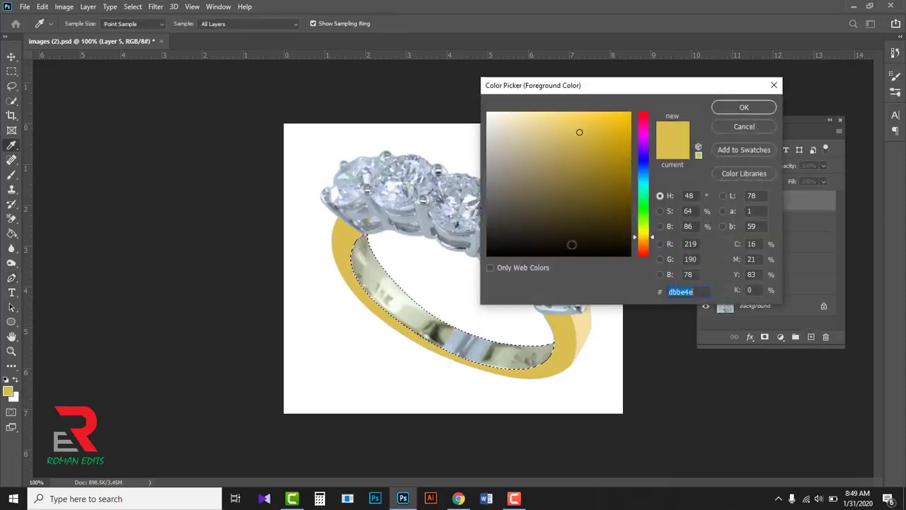
pyautogui.doubleClick(754, 244)
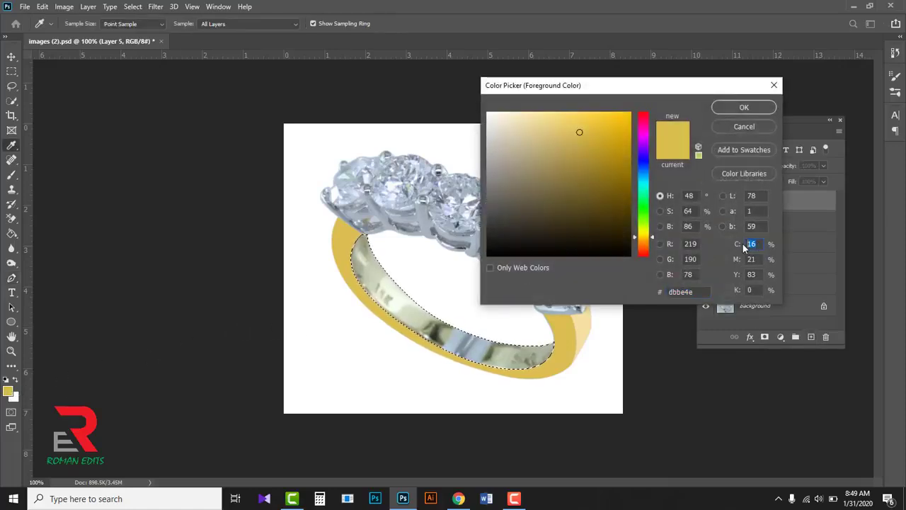
pyautogui.write('20')
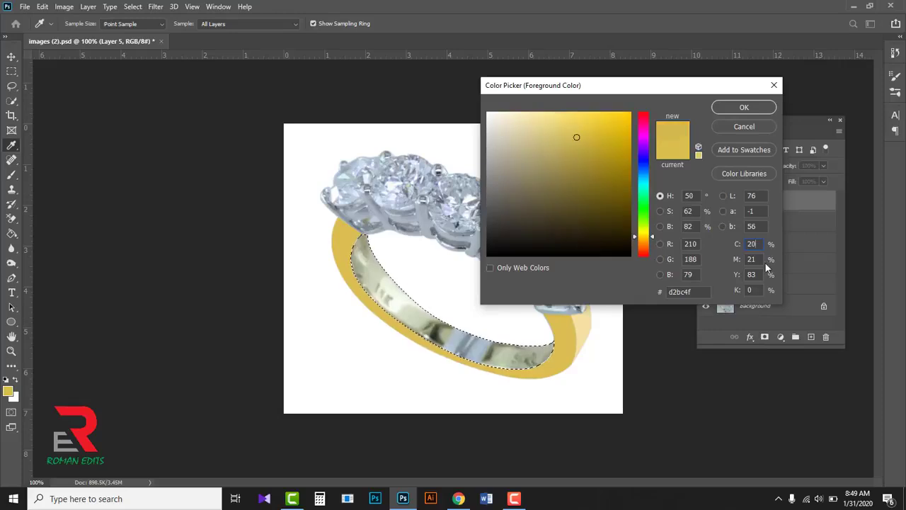
pyautogui.doubleClick(759, 260)
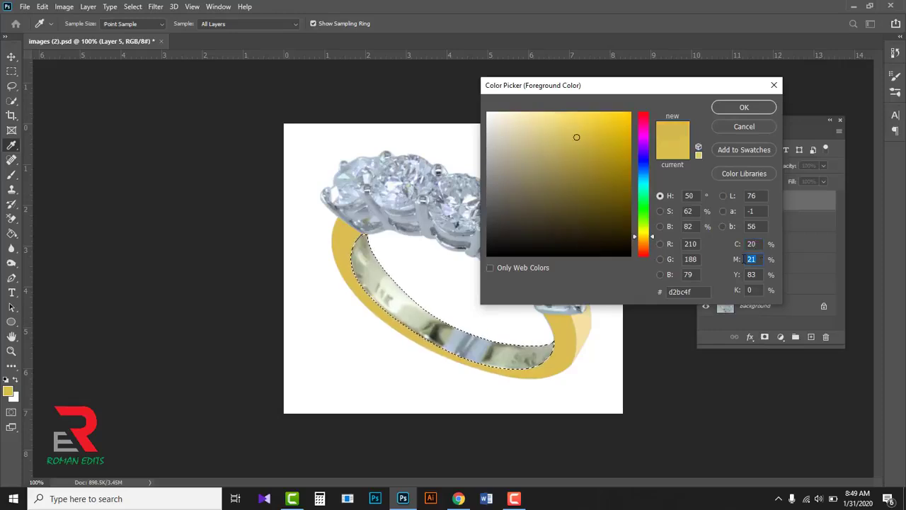
pyautogui.write('30')
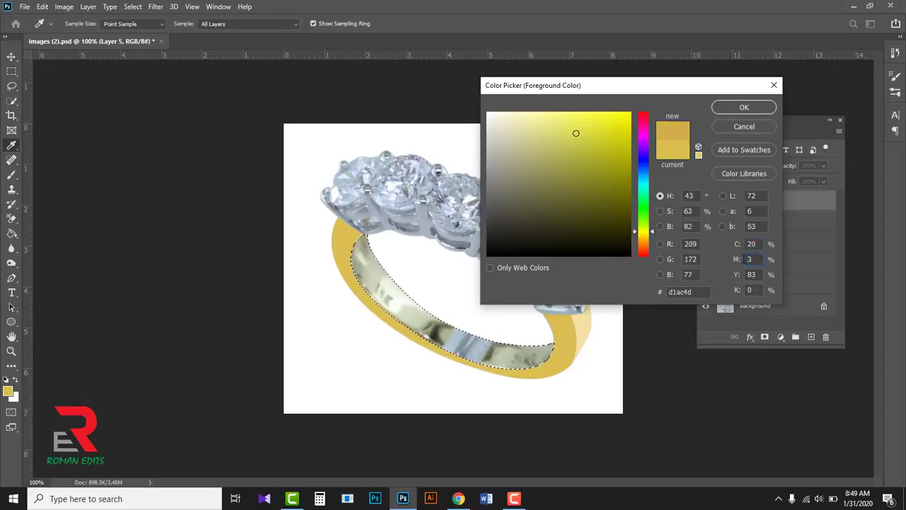
pyautogui.doubleClick(753, 274)
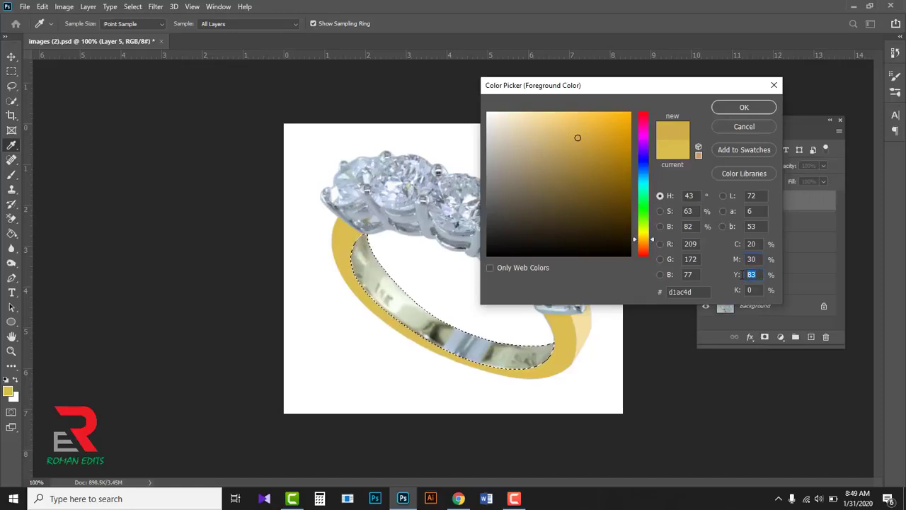
pyautogui.write('95')
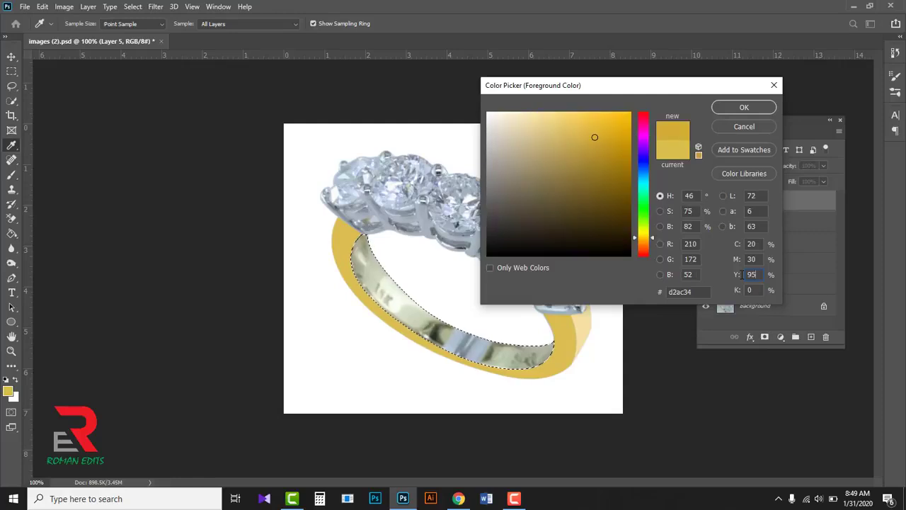
pyautogui.click(741, 108)
pyautogui.press('p')
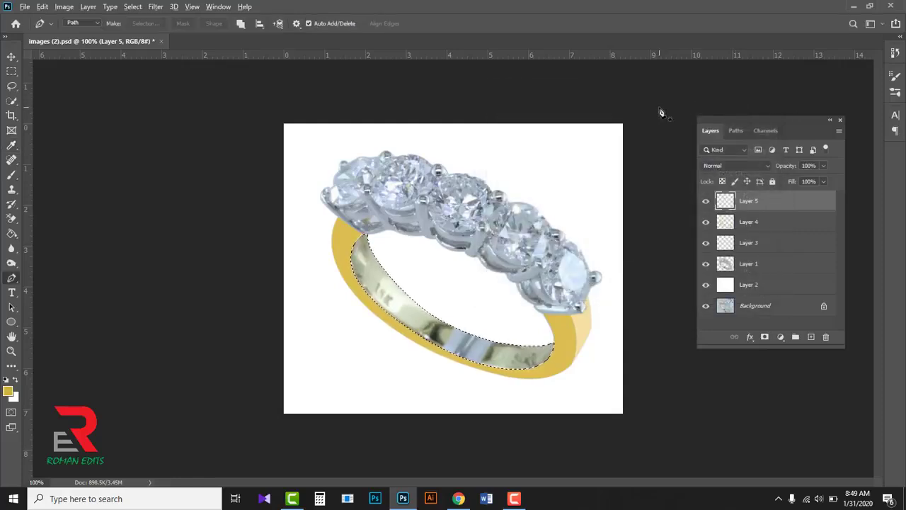
pyautogui.hotkey('alt', 'BackSpace')
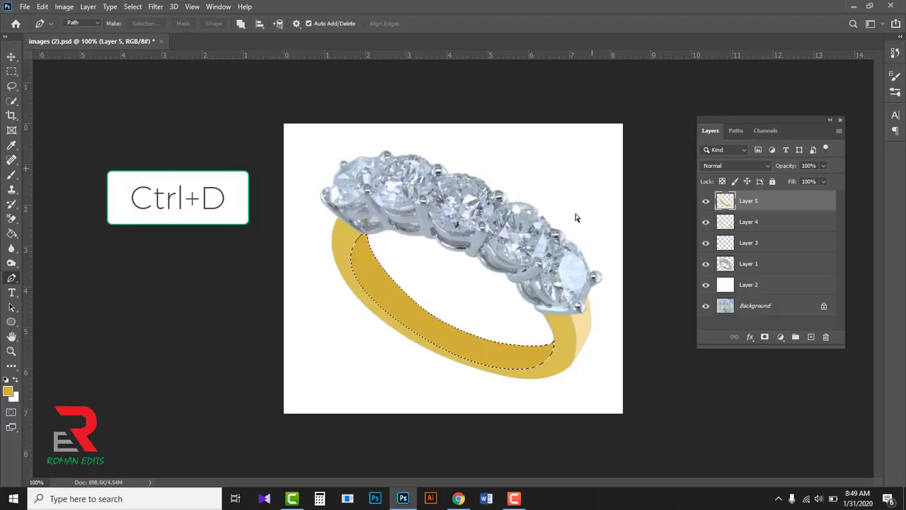
pyautogui.hotkey('ctrl', 'd')
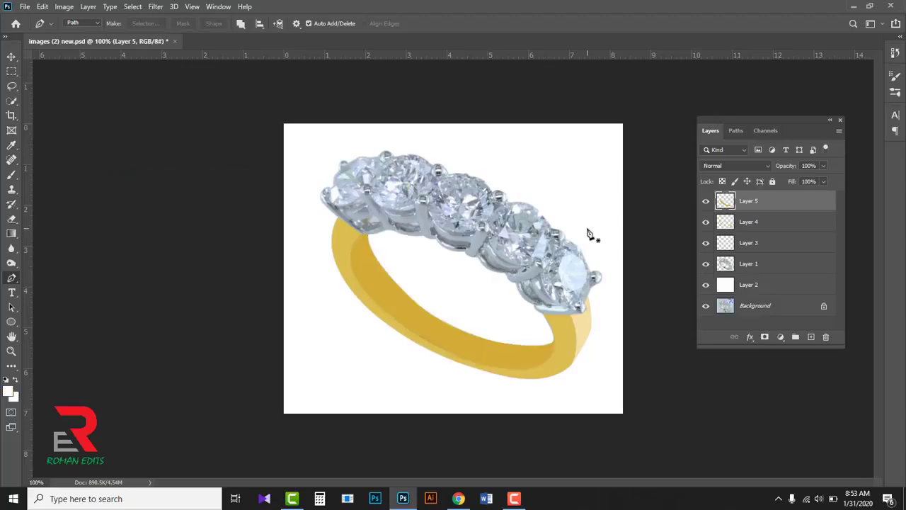
# - Make a selection from Path 5 on the band's inner surface and add a new layer above Layer 5
pyautogui.click(735, 131)
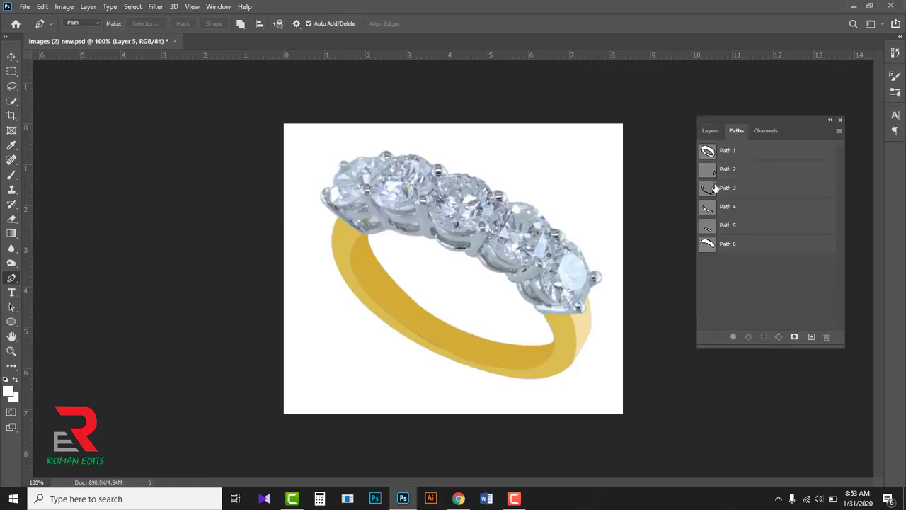
pyautogui.click(710, 224)
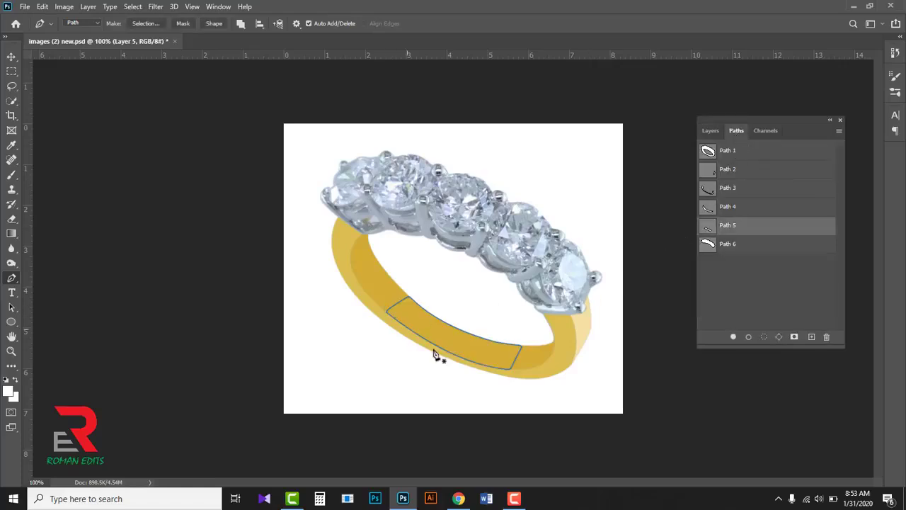
pyautogui.click(710, 131)
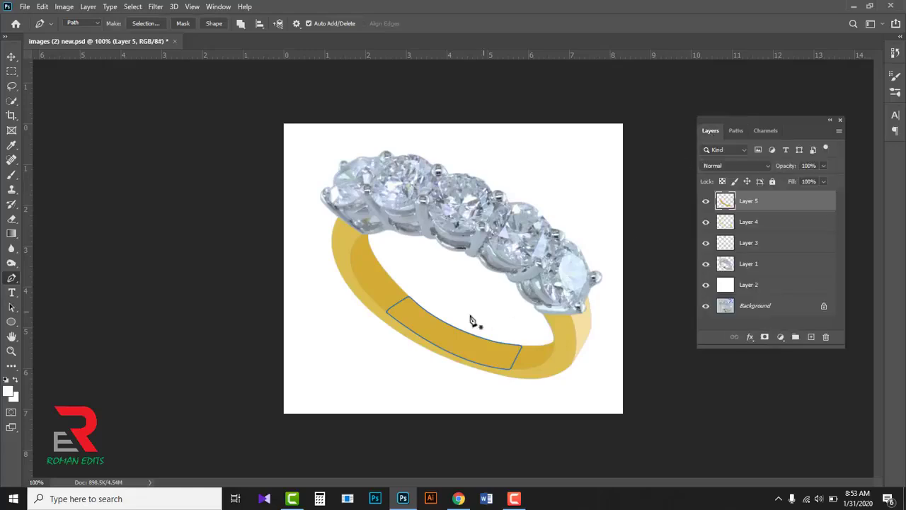
pyautogui.rightClick(437, 329)
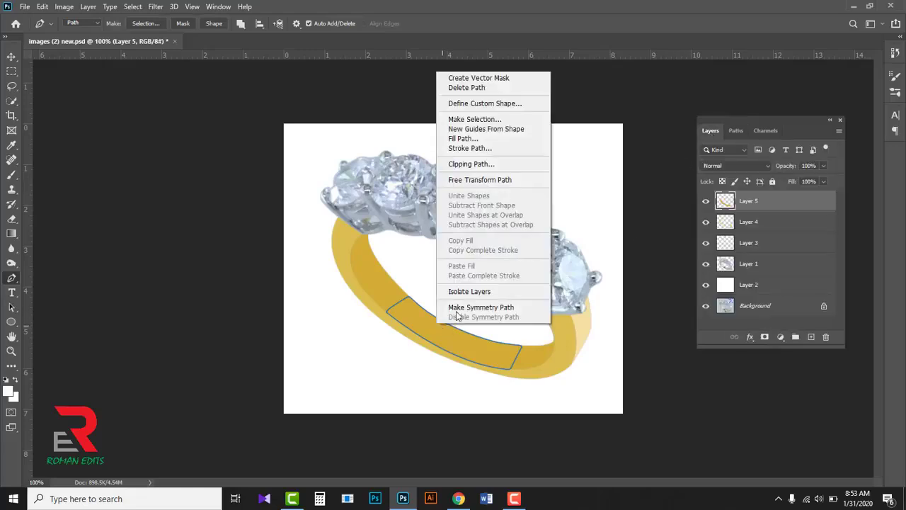
pyautogui.click(495, 120)
pyautogui.press('BackSpace')
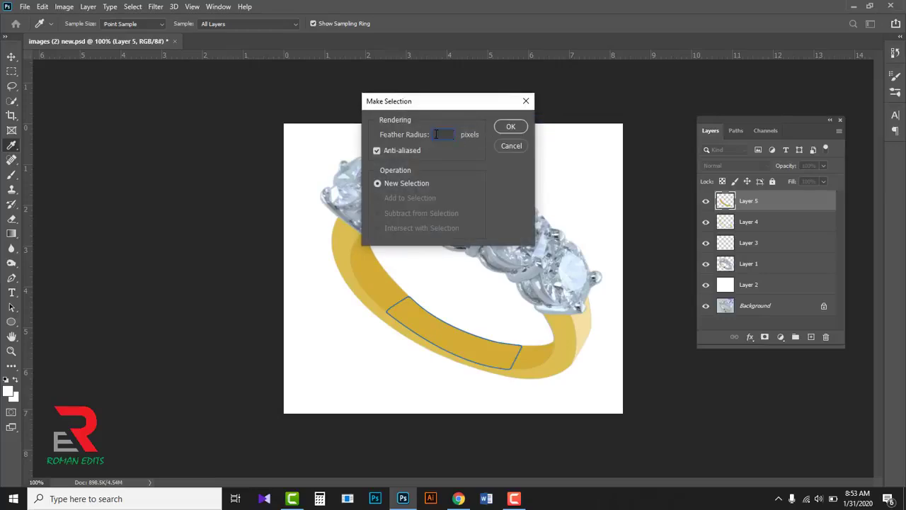
pyautogui.click(503, 127)
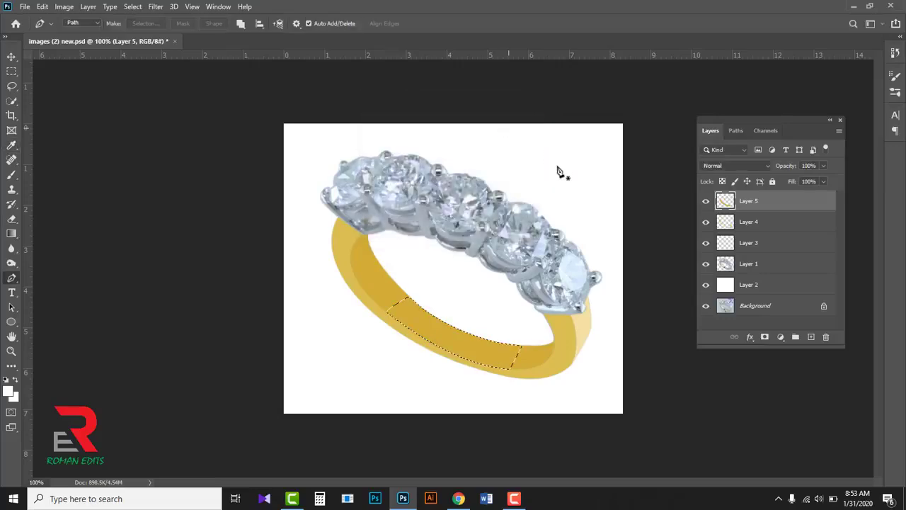
pyautogui.click(812, 339)
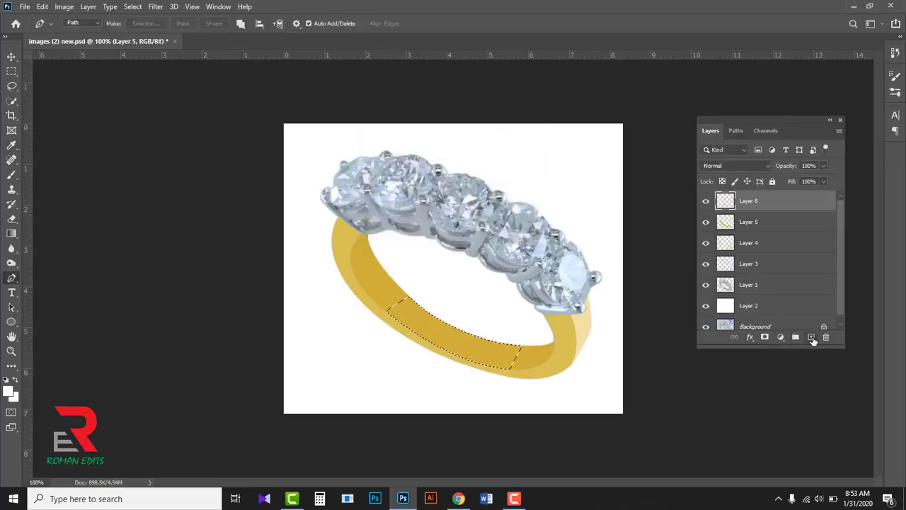
# - Fill the selected section of the band's inner surface with white (#ffffff), and deselect
pyautogui.click(9, 390)
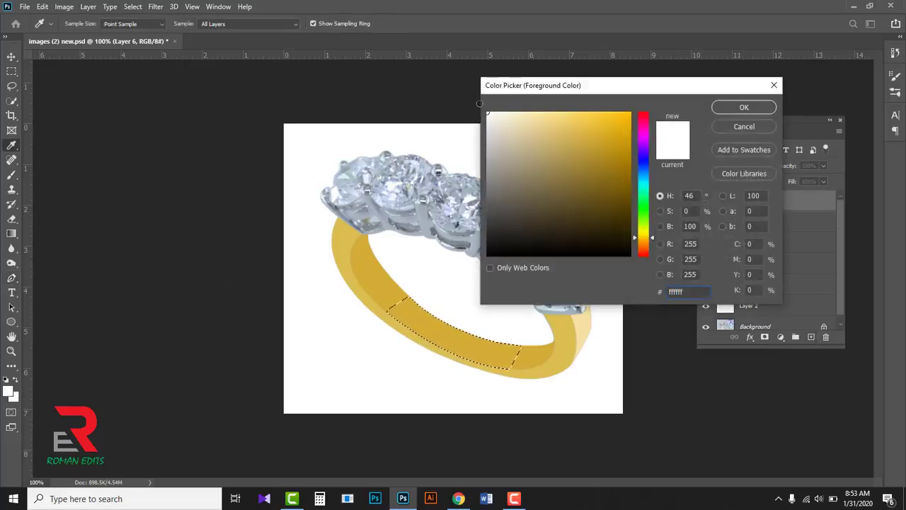
pyautogui.click(739, 111)
pyautogui.press('p')
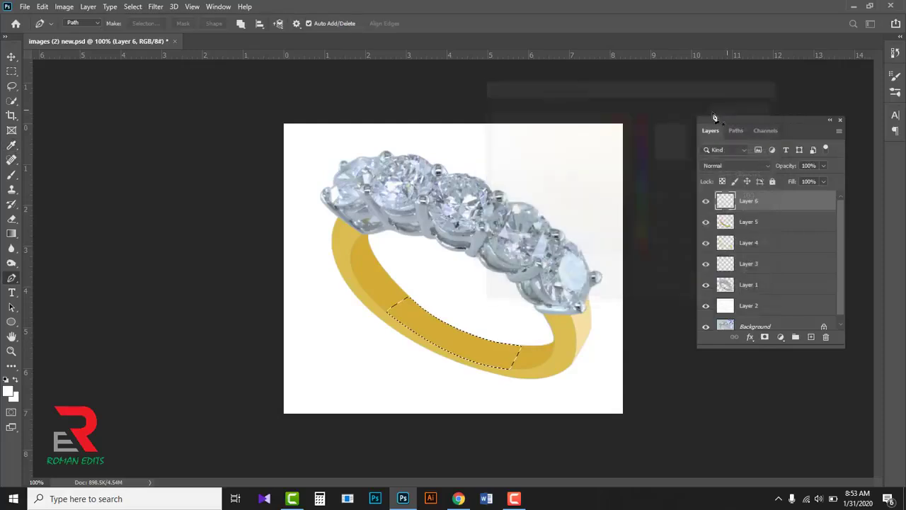
pyautogui.hotkey('alt', 'BackSpace')
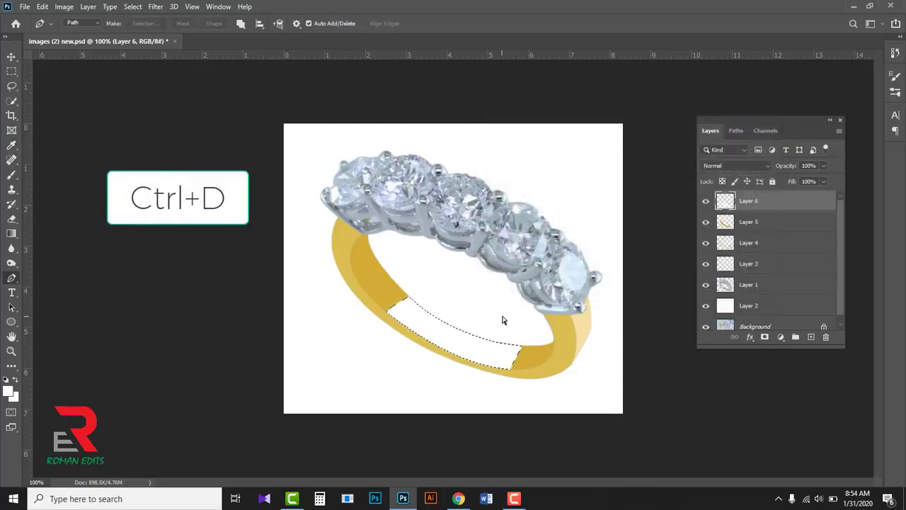
pyautogui.hotkey('ctrl', 'd')
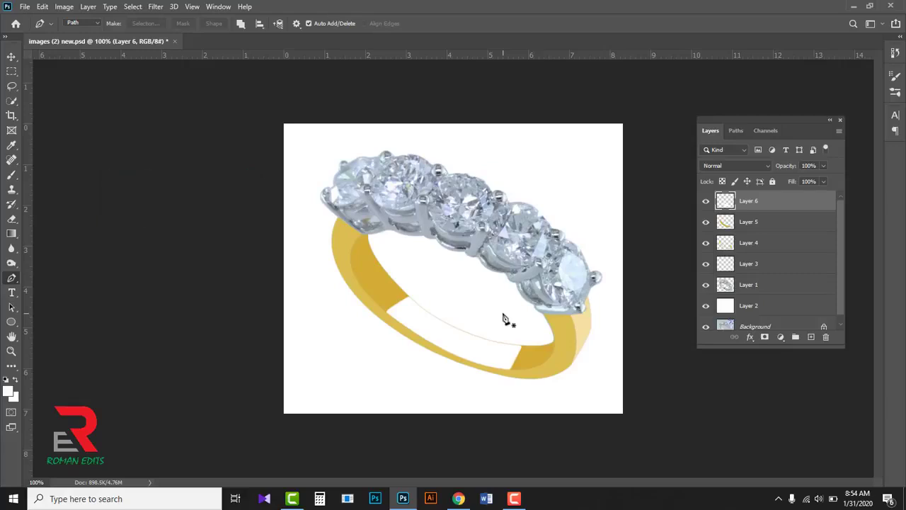
# - Fade the left end of the white inner-band section on Layer 6 using the Eraser tool at 354 px size and 1% hardness
pyautogui.click(11, 219)
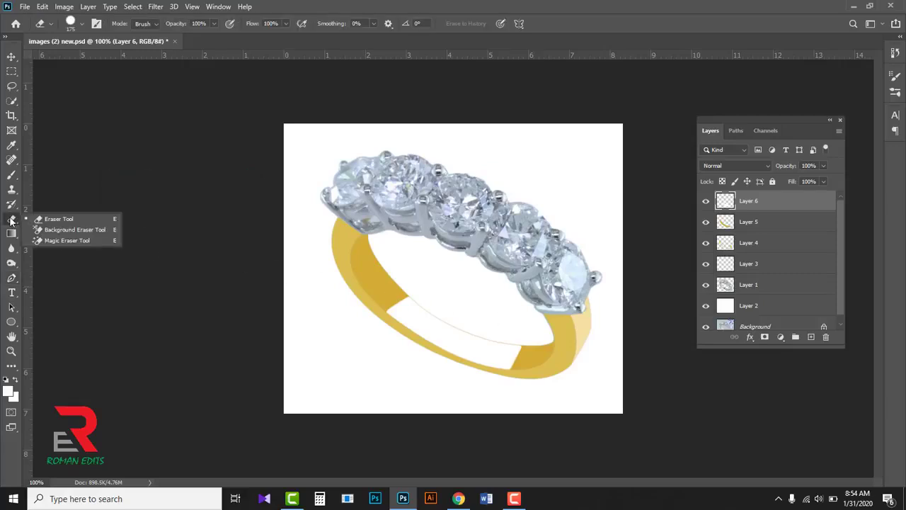
pyautogui.click(68, 219)
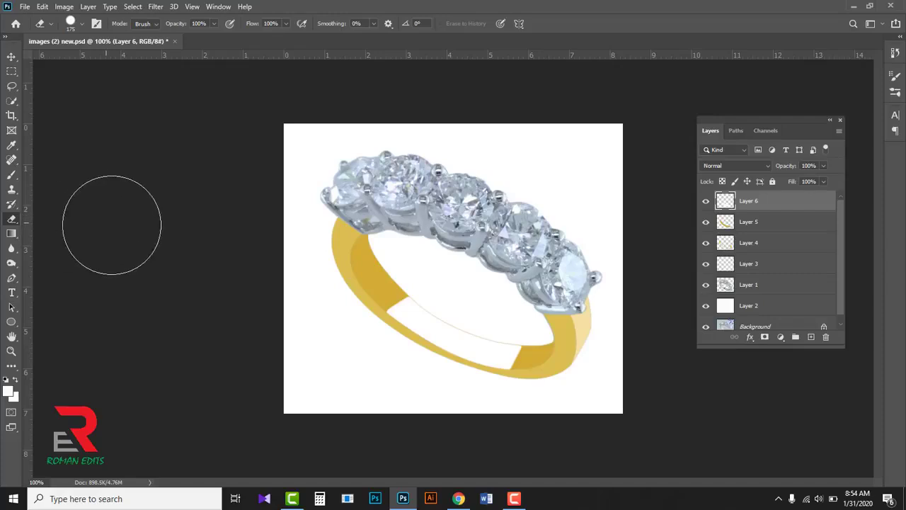
pyautogui.click(82, 25)
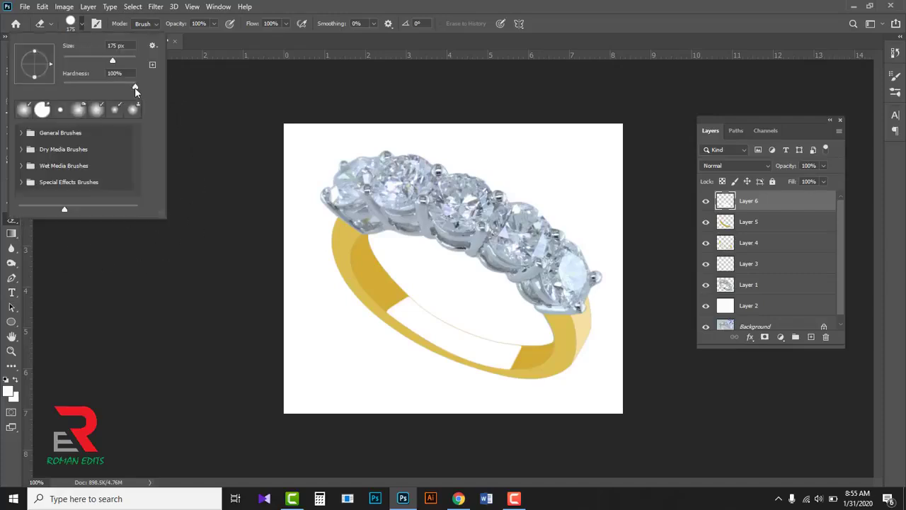
pyautogui.moveTo(136, 88); pyautogui.dragTo(64, 89)
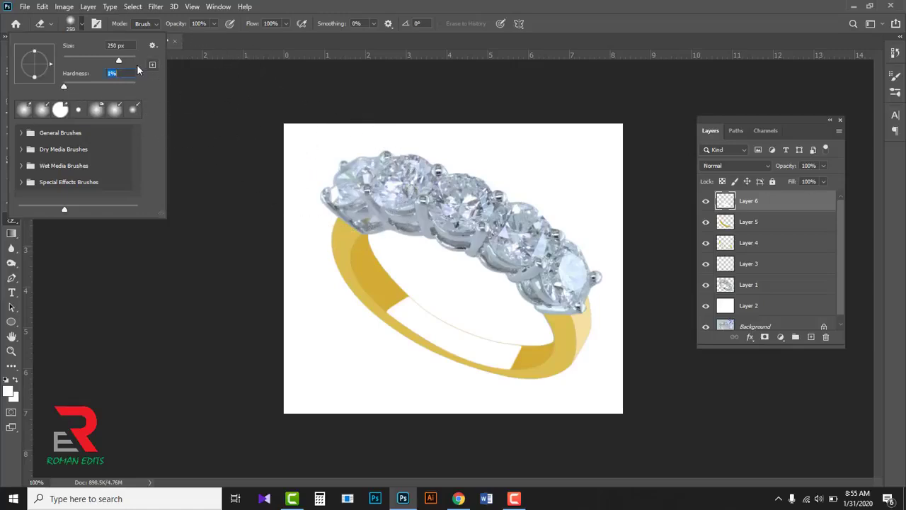
pyautogui.moveTo(120, 59); pyautogui.dragTo(121, 60)
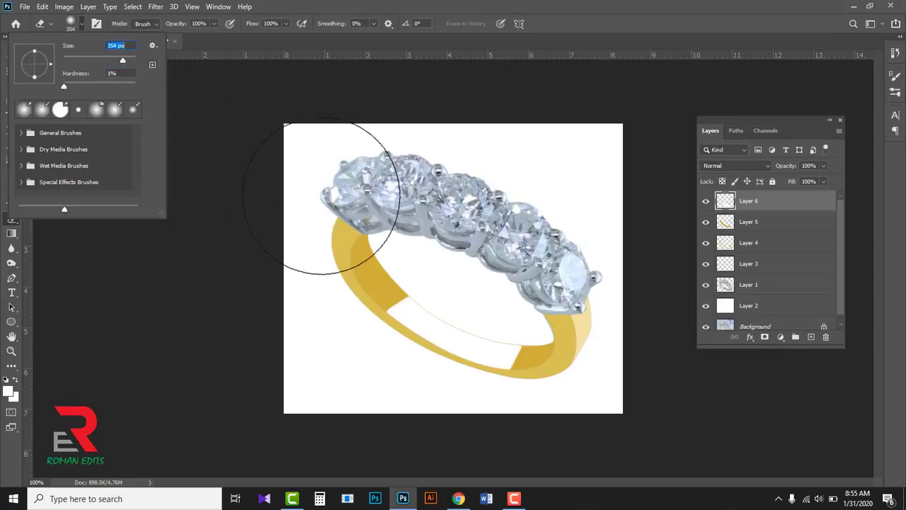
pyautogui.click(656, 10)
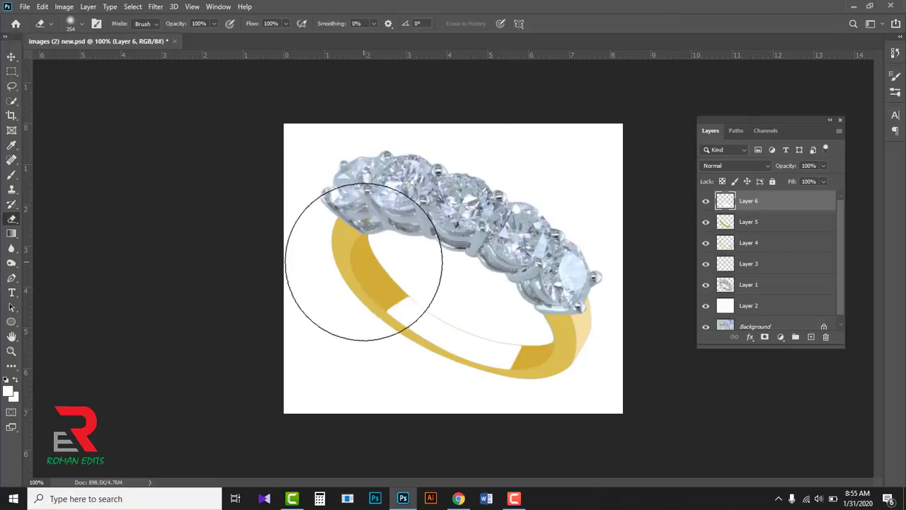
pyautogui.moveTo(363, 261); pyautogui.dragTo(310, 236)
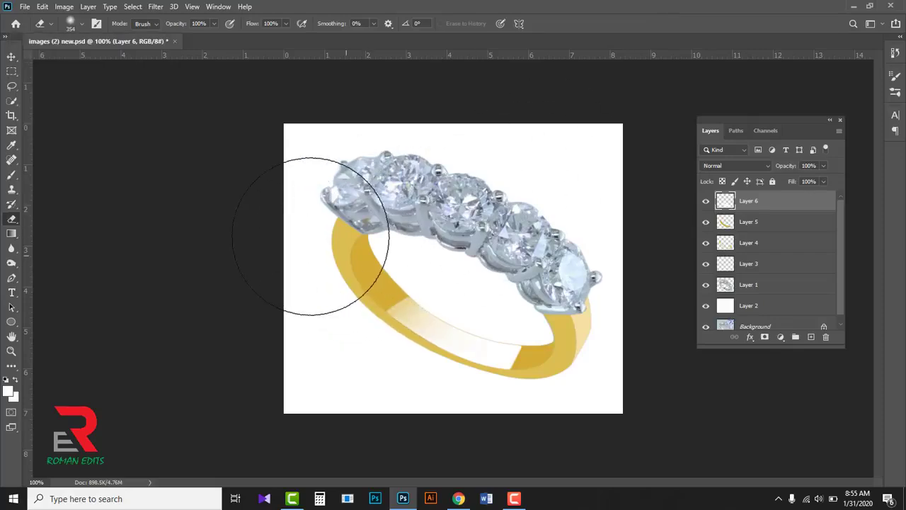
# - Fade both ends of the white inner-band highlight on Layer 6 into the gold using the soft 354 px Eraser
pyautogui.click(336, 246)
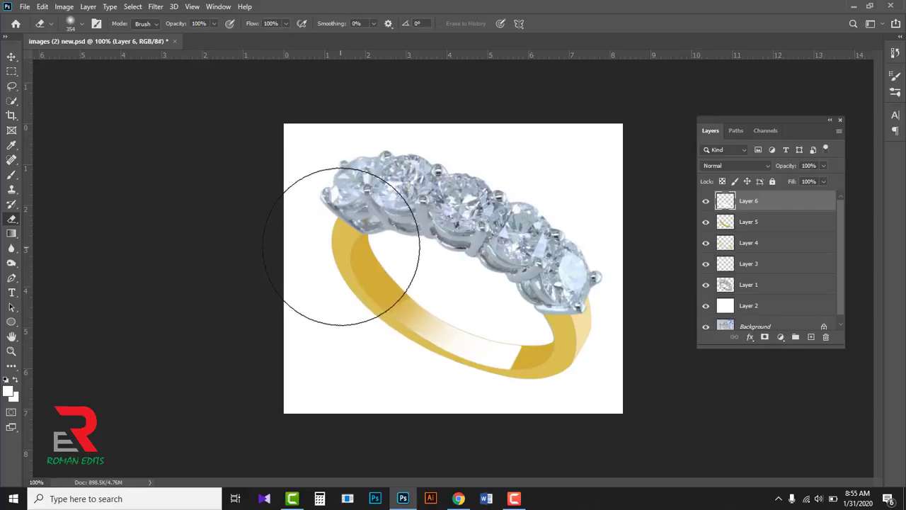
pyautogui.click(580, 372)
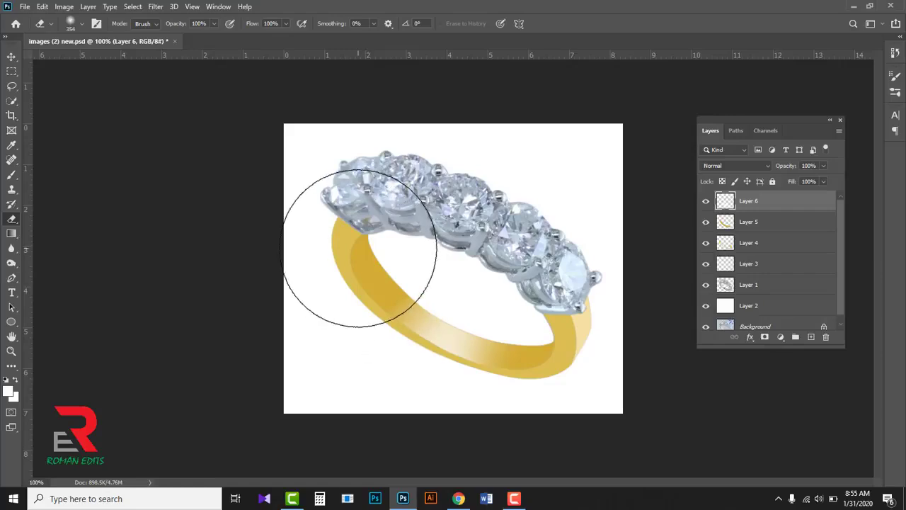
# - Make a selection from Path 6 around the diamonds with a 0.5 px feather and add a new layer above Layer 6
pyautogui.click(11, 277)
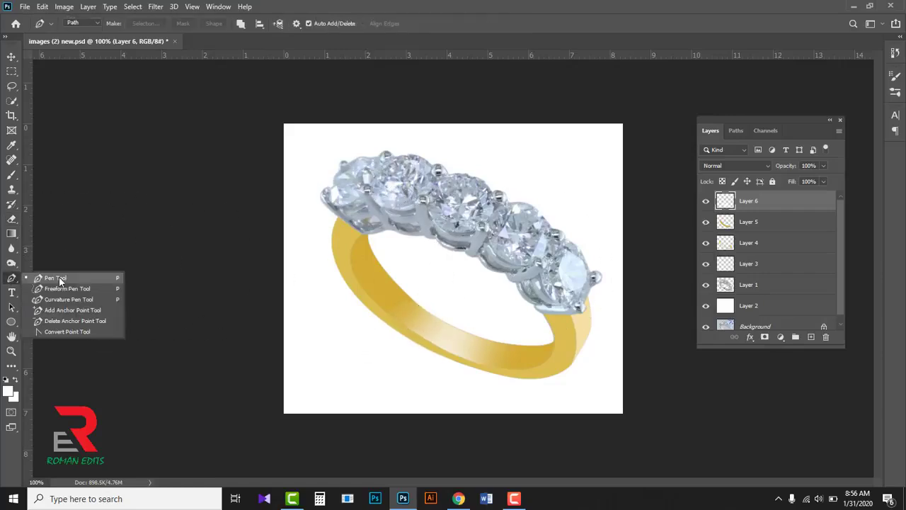
pyautogui.click(59, 280)
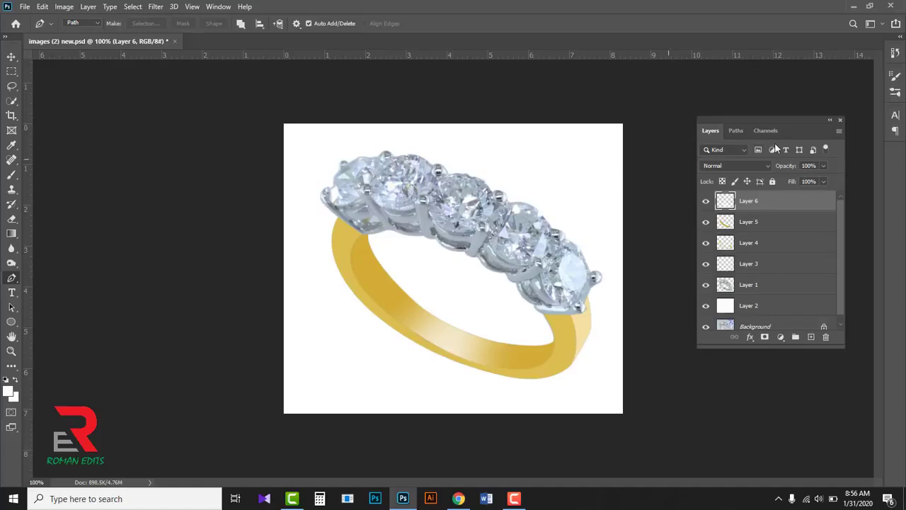
pyautogui.click(734, 131)
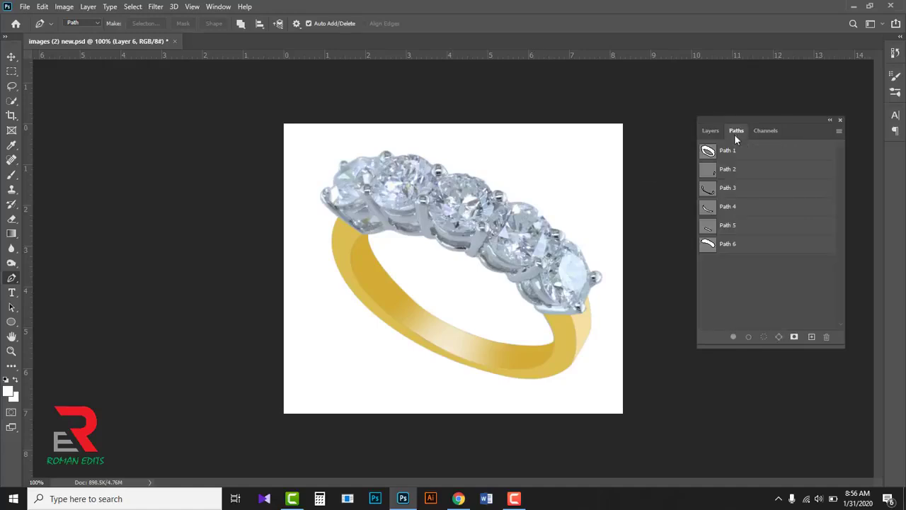
pyautogui.click(708, 245)
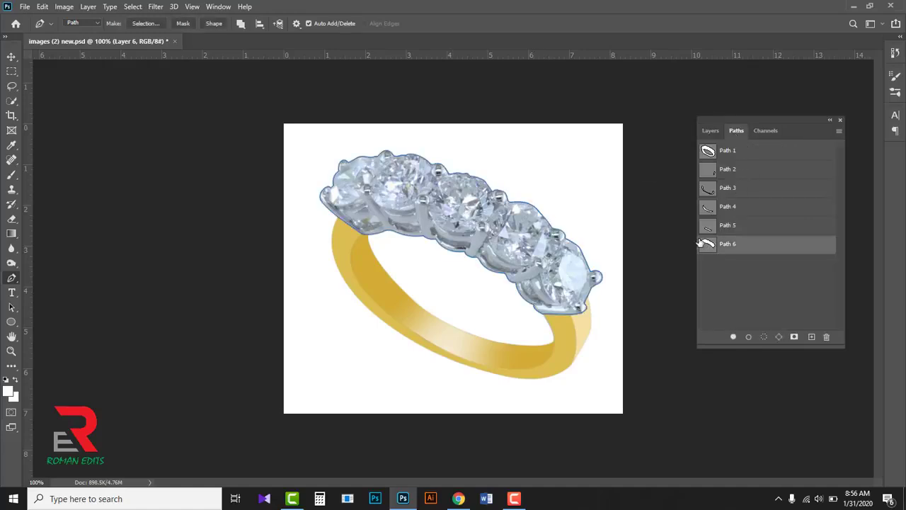
pyautogui.rightClick(418, 198)
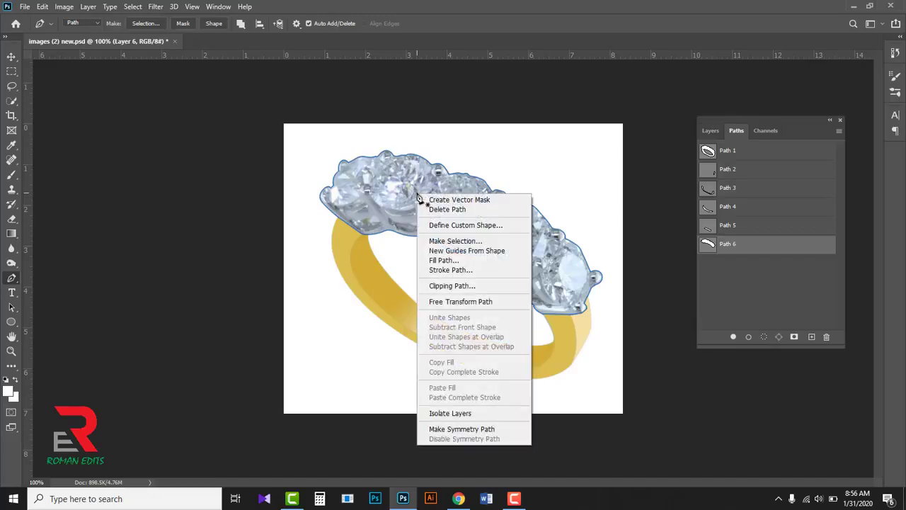
pyautogui.click(453, 241)
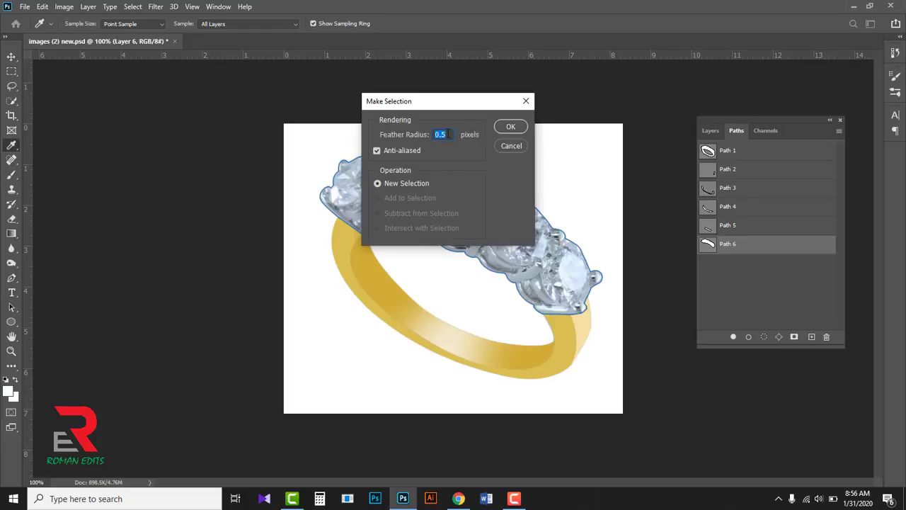
pyautogui.click(509, 128)
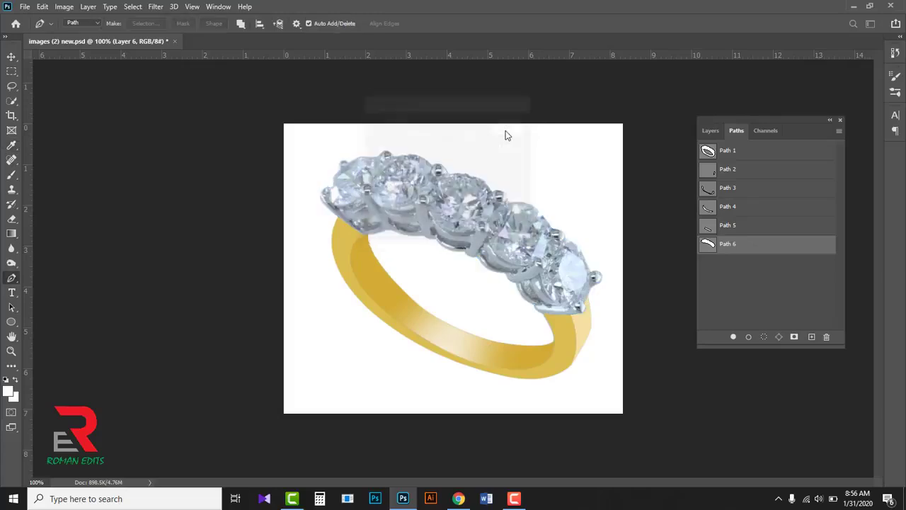
pyautogui.click(708, 130)
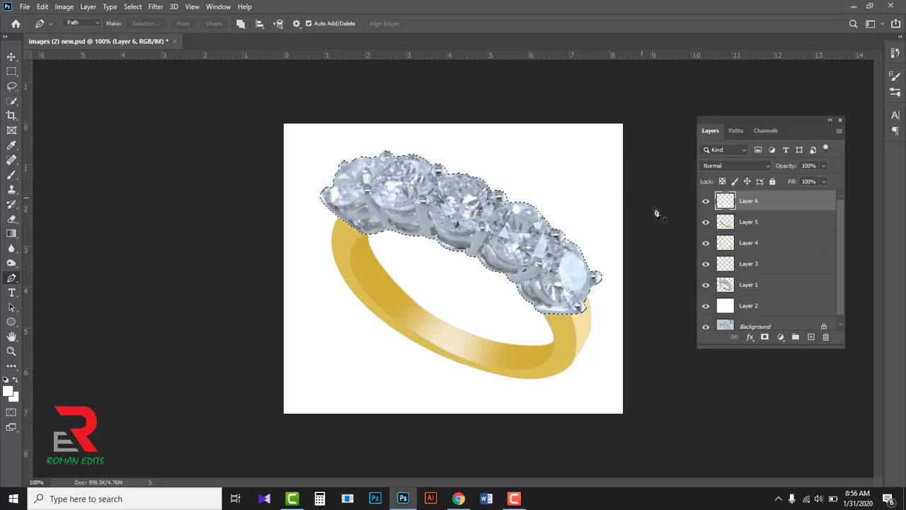
pyautogui.click(811, 338)
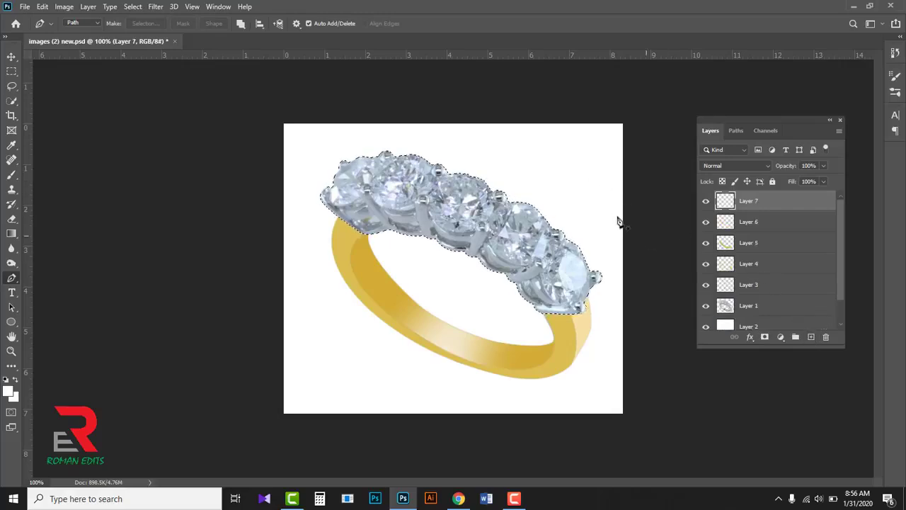
# - Set the foreground colour to grey #aaa9ad and fill the diamond selection with it on Layer 7
pyautogui.click(9, 391)
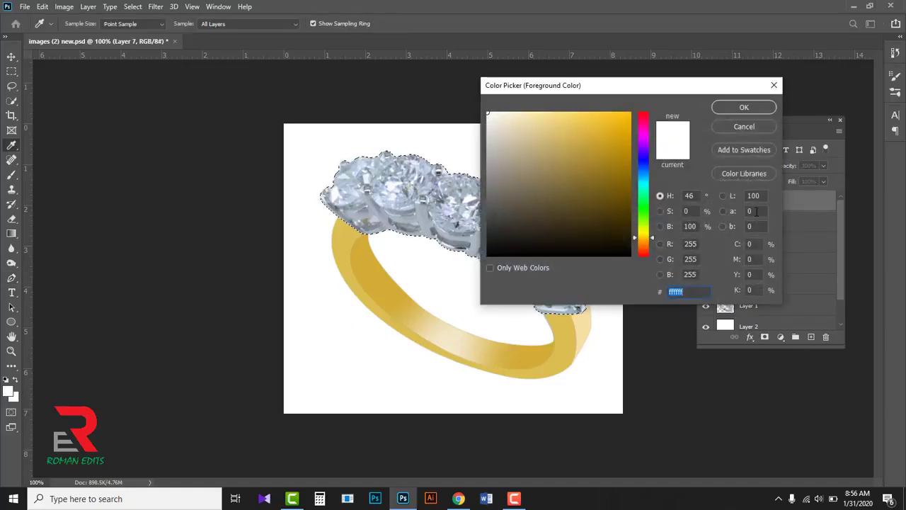
pyautogui.moveTo(759, 243); pyautogui.dragTo(745, 244)
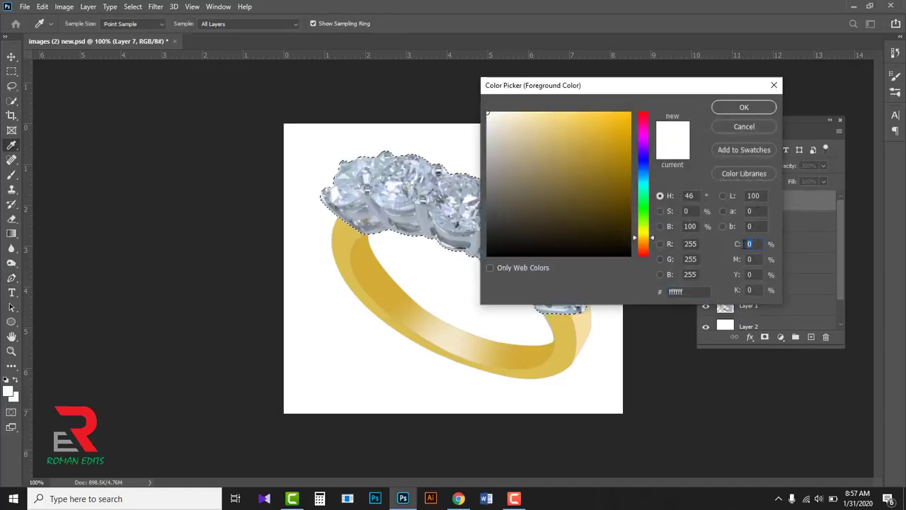
pyautogui.click(697, 296)
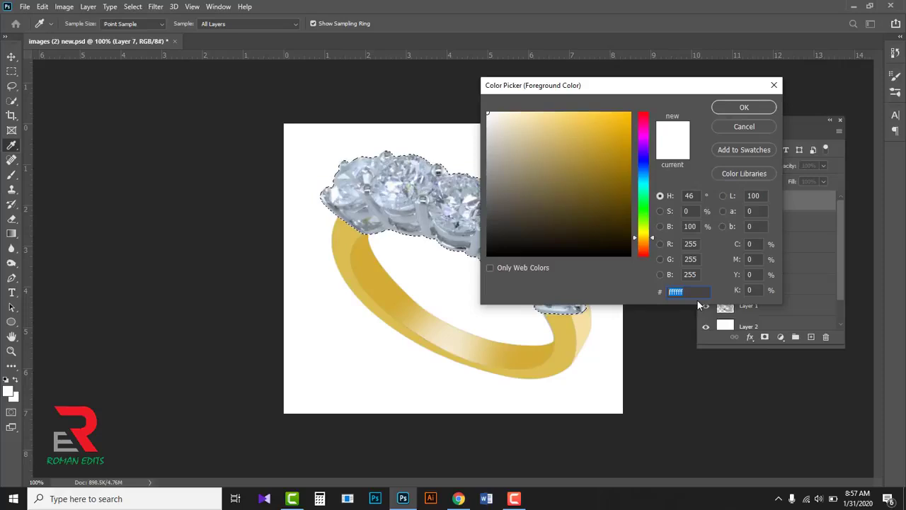
pyautogui.write('#')
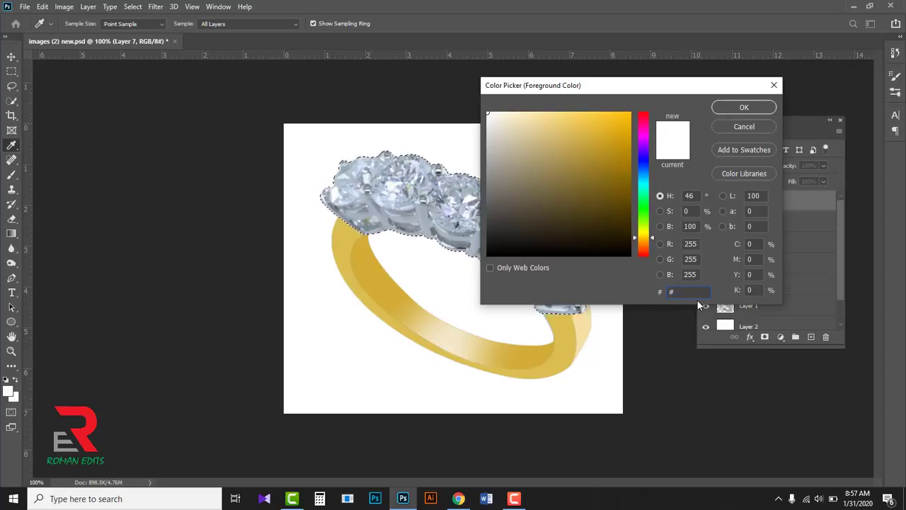
pyautogui.write('aaa')
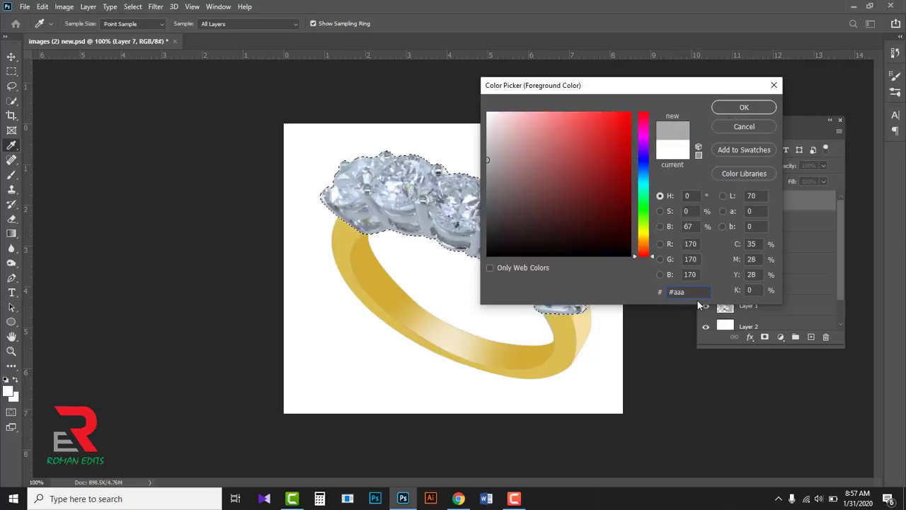
pyautogui.write('9')
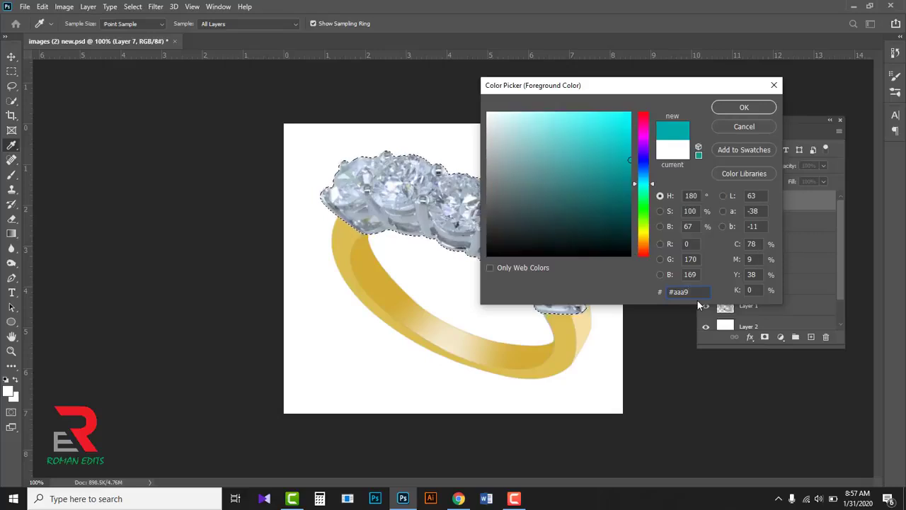
pyautogui.write('ad')
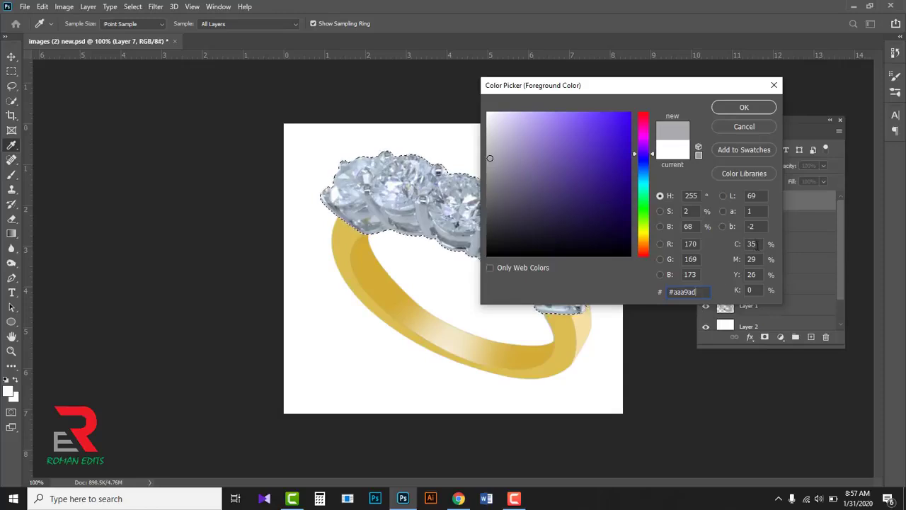
pyautogui.moveTo(757, 244); pyautogui.dragTo(745, 277)
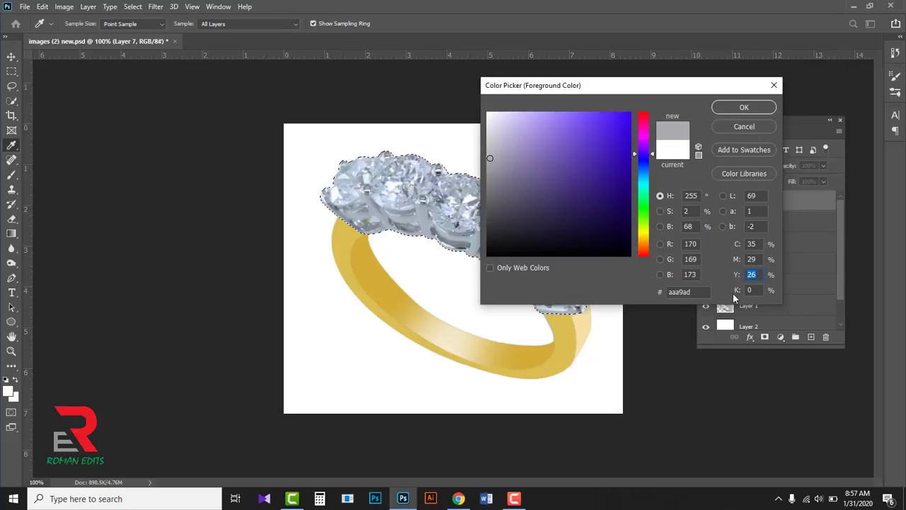
pyautogui.click(694, 292)
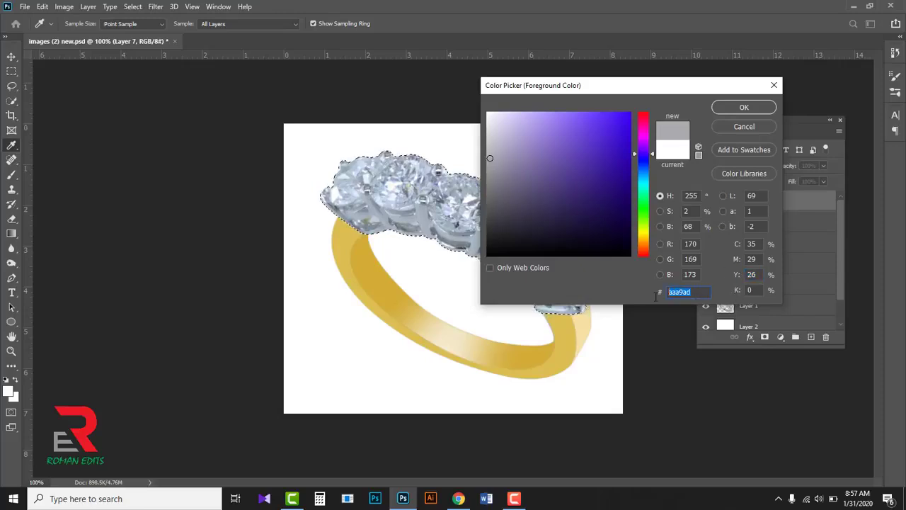
pyautogui.click(735, 108)
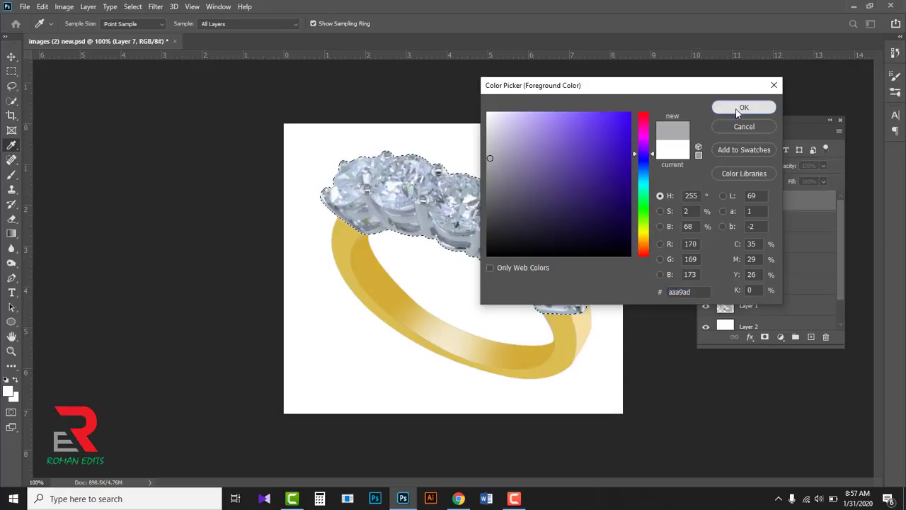
pyautogui.press('p')
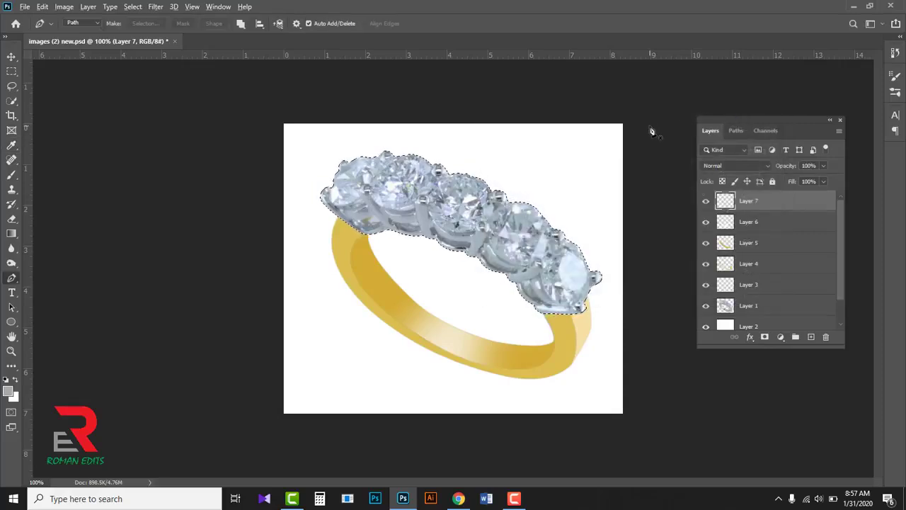
pyautogui.hotkey('alt', 'BackSpace')
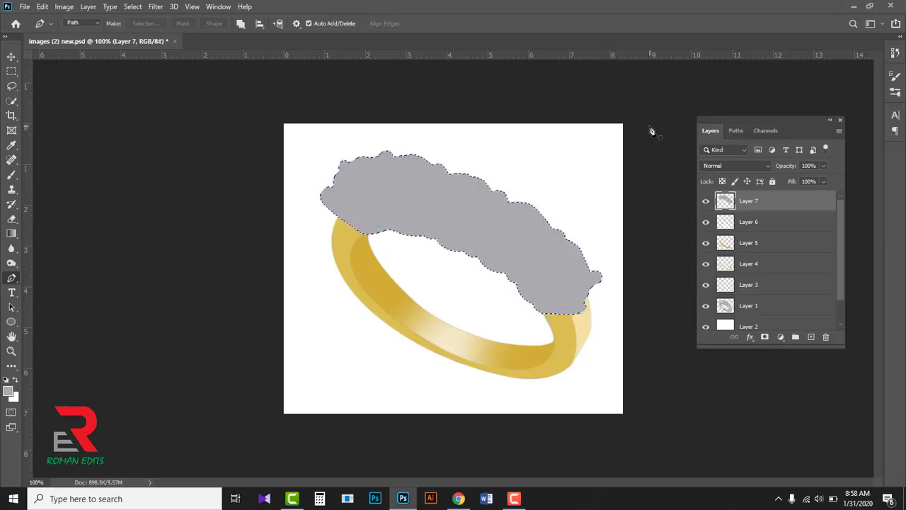
# - Set the blend mode of the grey-filled Layer 7 to Color and deselect
pyautogui.click(767, 165)
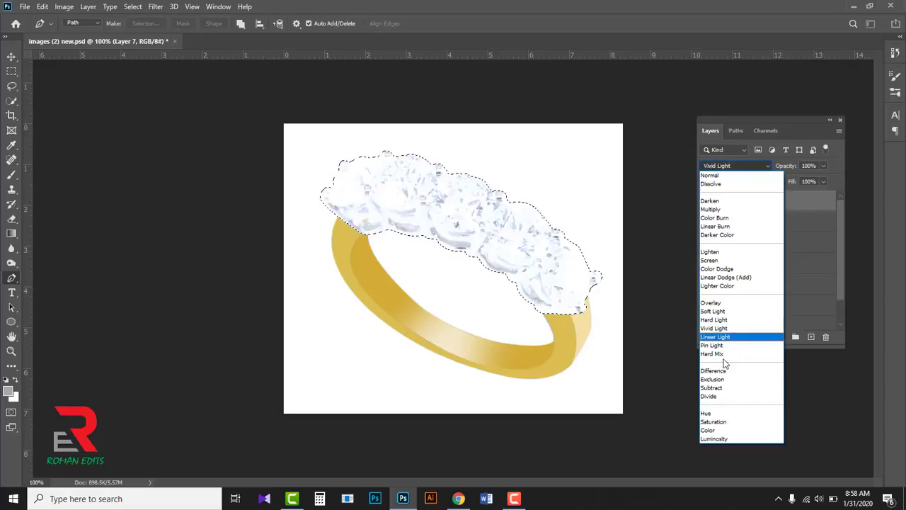
pyautogui.click(711, 429)
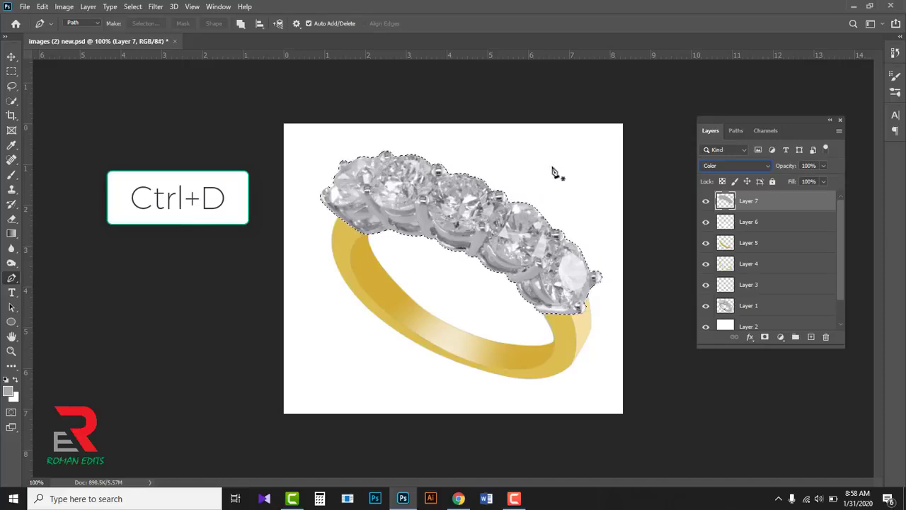
pyautogui.hotkey('ctrl', 'd')
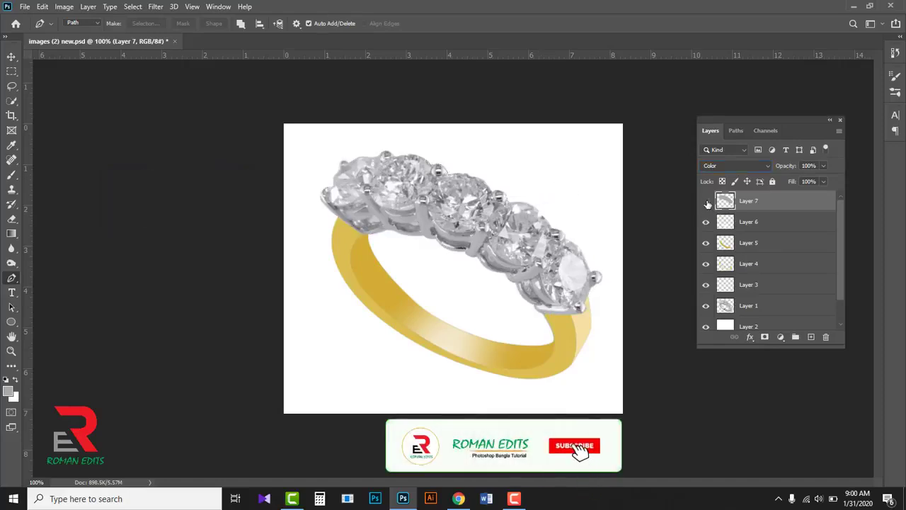
# - Merge Layer 7 with the ring cut-out on Layer 1 and move the merged layer below Layer 3
pyautogui.click(705, 306)
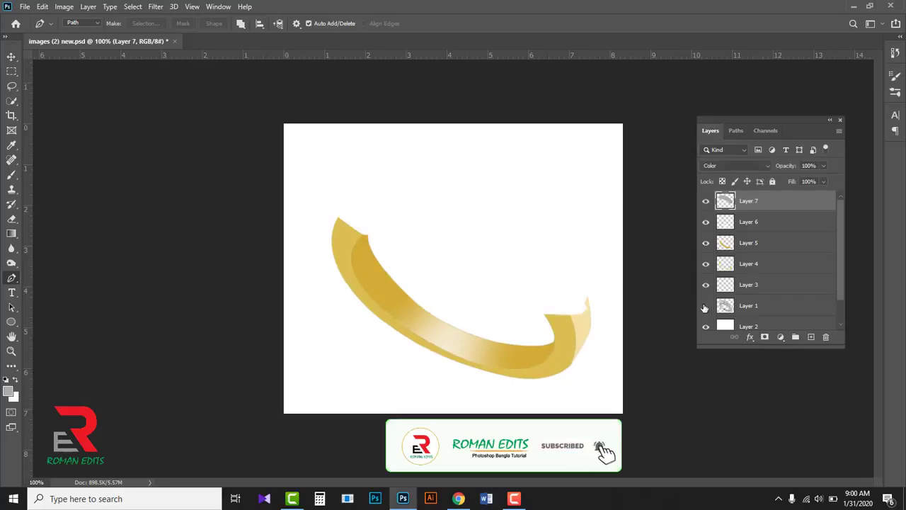
pyautogui.click(705, 306)
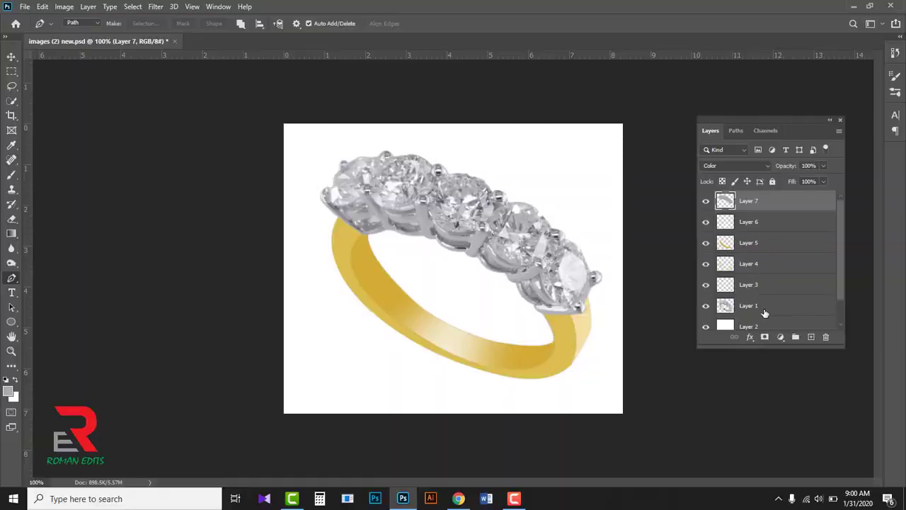
pyautogui.keyDown('ctrl'); pyautogui.click(771, 308); pyautogui.keyUp('ctrl')
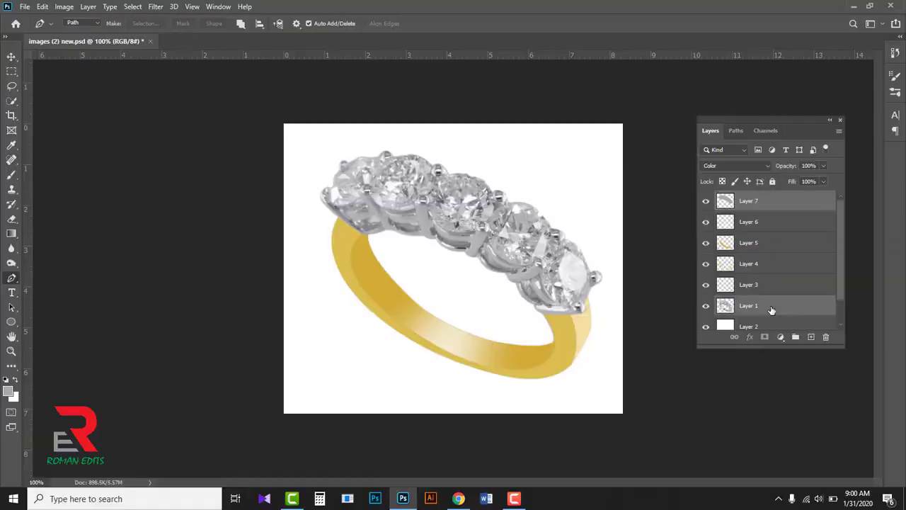
pyautogui.hotkey('ctrl', 'e')
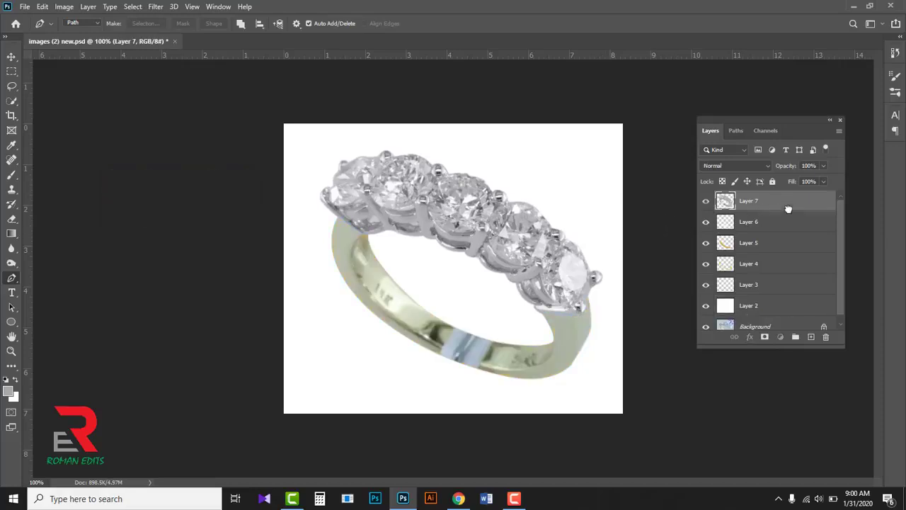
pyautogui.moveTo(787, 205); pyautogui.dragTo(788, 286)
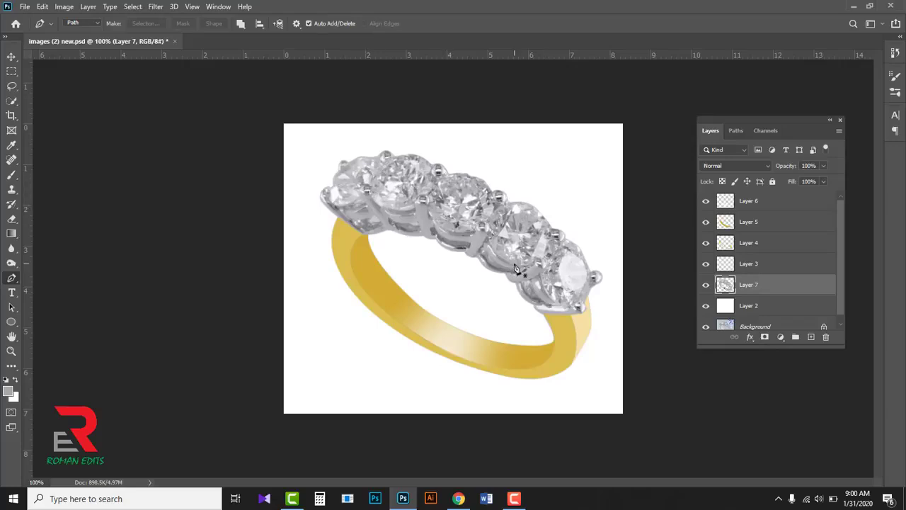
# - Sharpen the merged ring layer with Unsharp Mask at Amount 135%, Radius 2.1 pixels and Threshold 0, comparing the preview
pyautogui.click(156, 8)
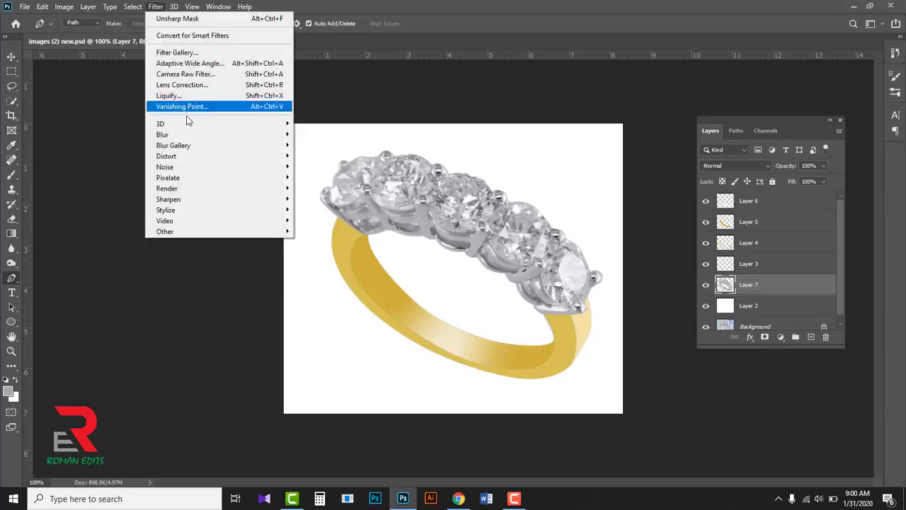
pyautogui.moveTo(191, 203)
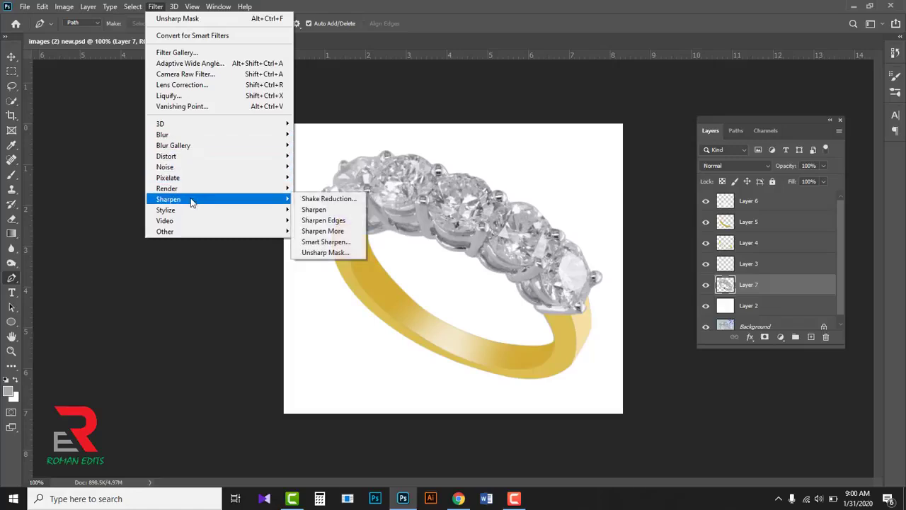
pyautogui.click(339, 256)
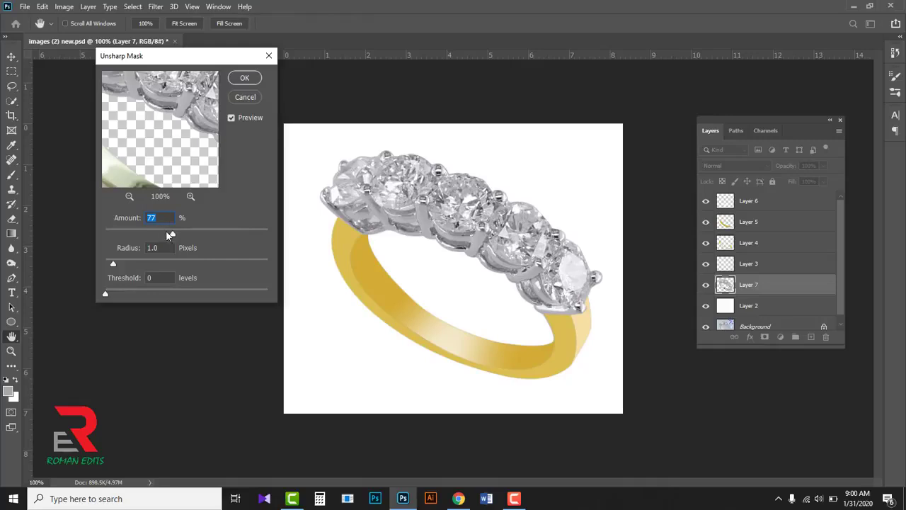
pyautogui.moveTo(173, 236); pyautogui.dragTo(208, 233)
pyautogui.click(231, 118)
pyautogui.click(231, 118)
pyautogui.moveTo(207, 233); pyautogui.dragTo(209, 233)
pyautogui.moveTo(115, 266); pyautogui.dragTo(124, 266)
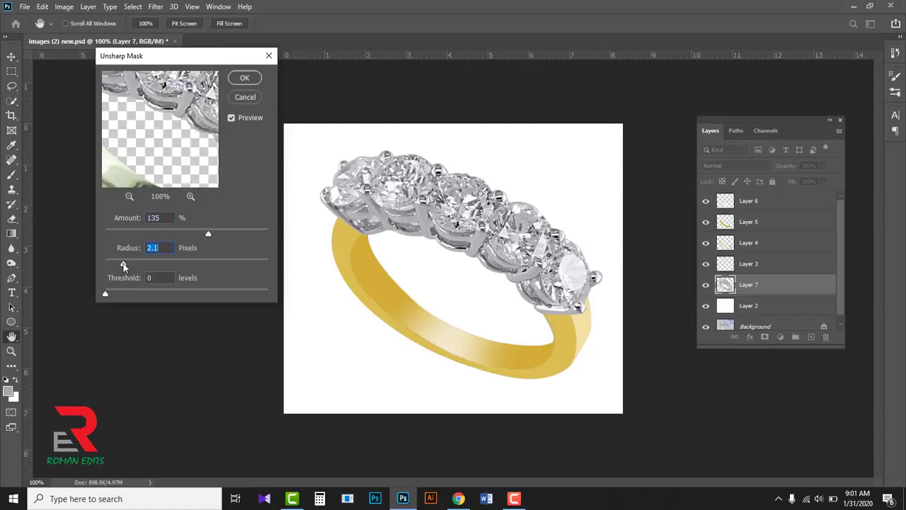
pyautogui.click(233, 118)
pyautogui.click(232, 117)
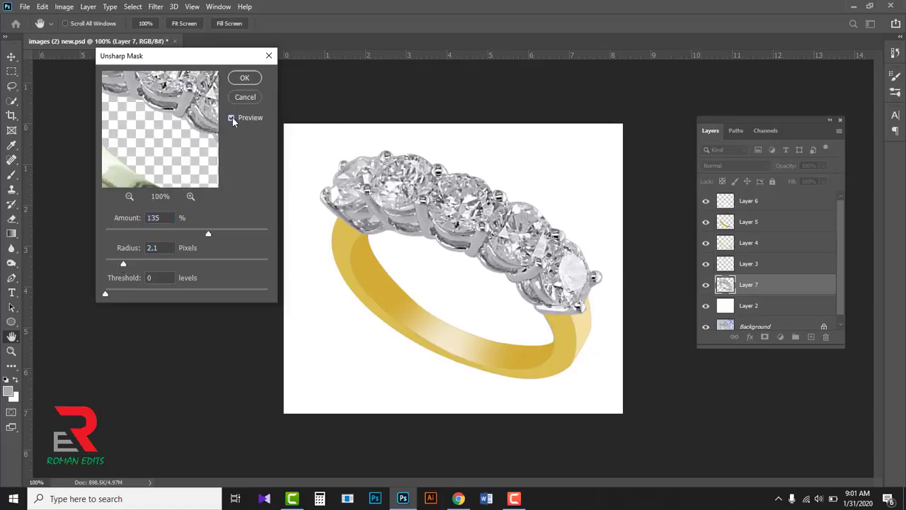
pyautogui.click(243, 78)
pyautogui.press('p')
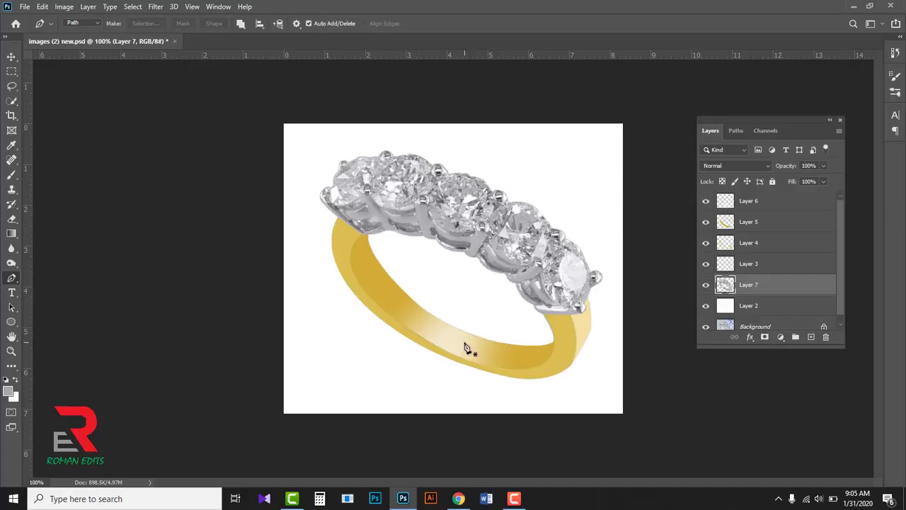
# - Add a new empty layer directly above the white Layer 2 and activate the Brush tool for painting a shadow
pyautogui.click(793, 309)
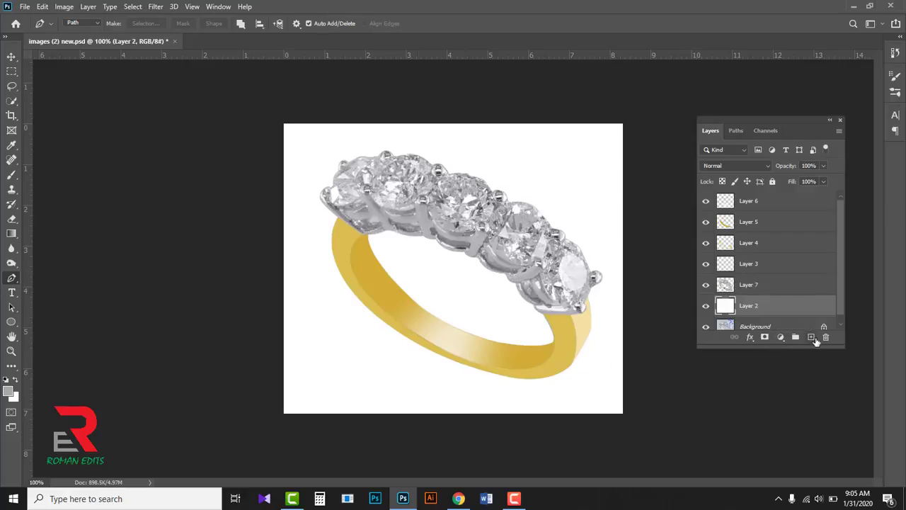
pyautogui.click(811, 338)
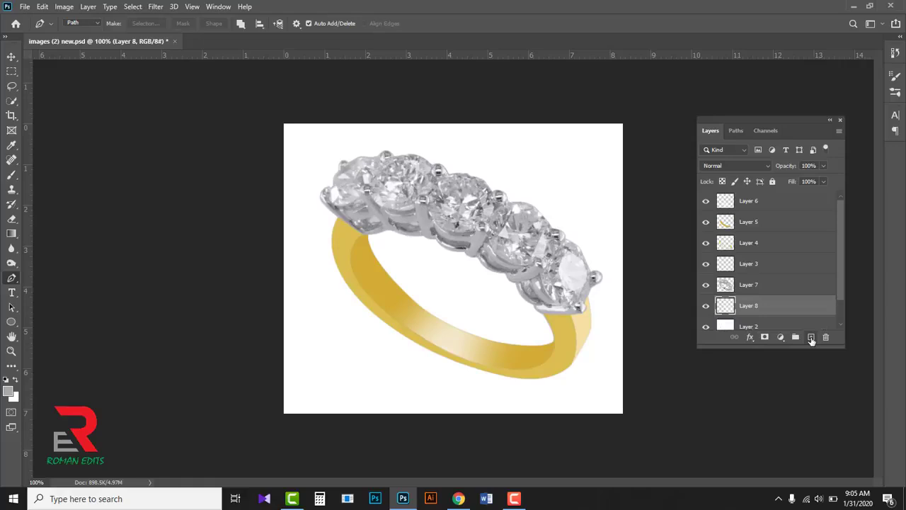
pyautogui.click(10, 176)
pyautogui.rightClick(9, 178)
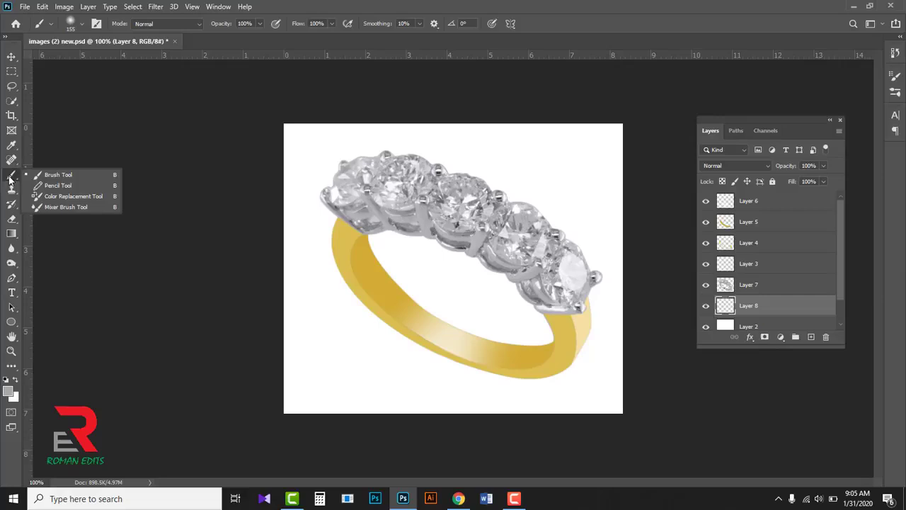
pyautogui.click(62, 175)
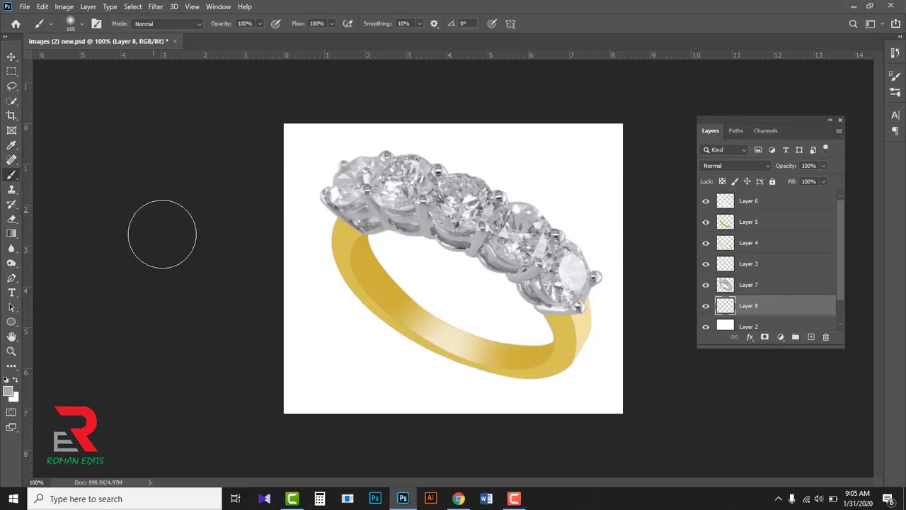
# - Set the foreground colour to black #000000 and paint a soft 155-pixel dab under the lower band on Layer 8
pyautogui.click(9, 393)
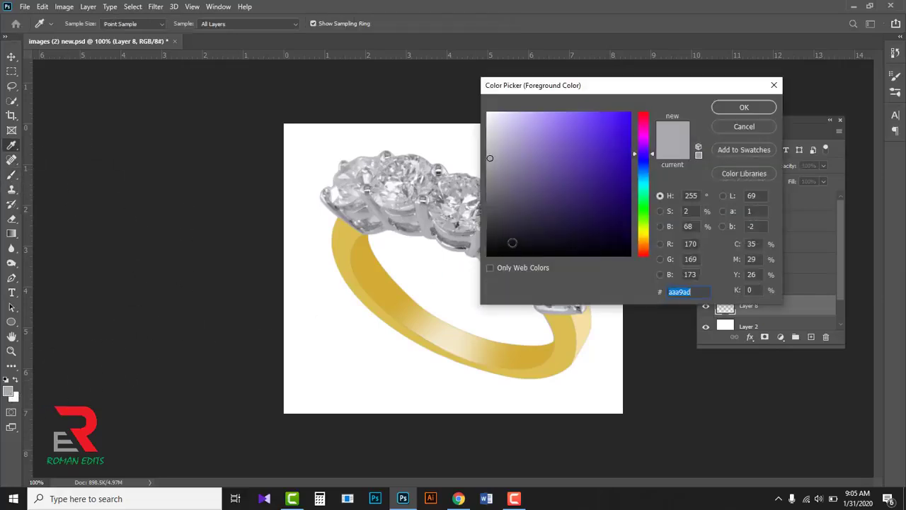
pyautogui.click(499, 248)
pyautogui.moveTo(500, 247); pyautogui.dragTo(485, 257)
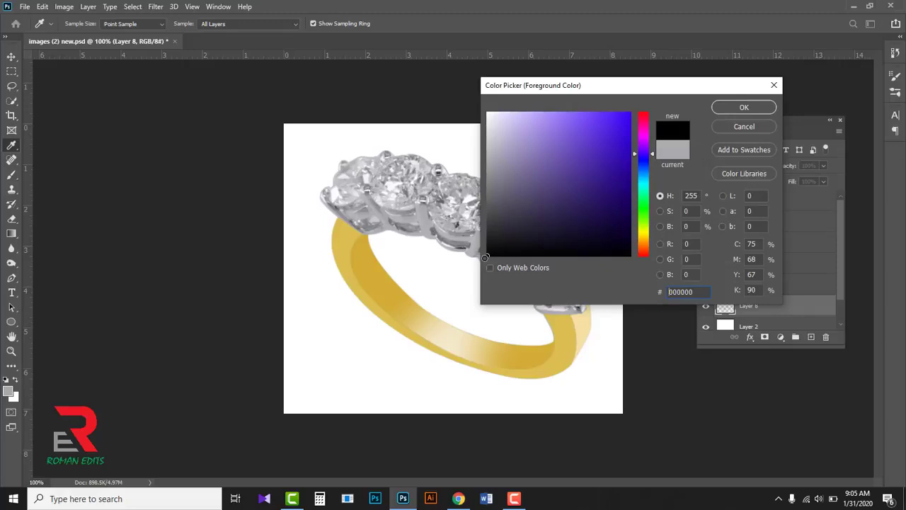
pyautogui.click(741, 107)
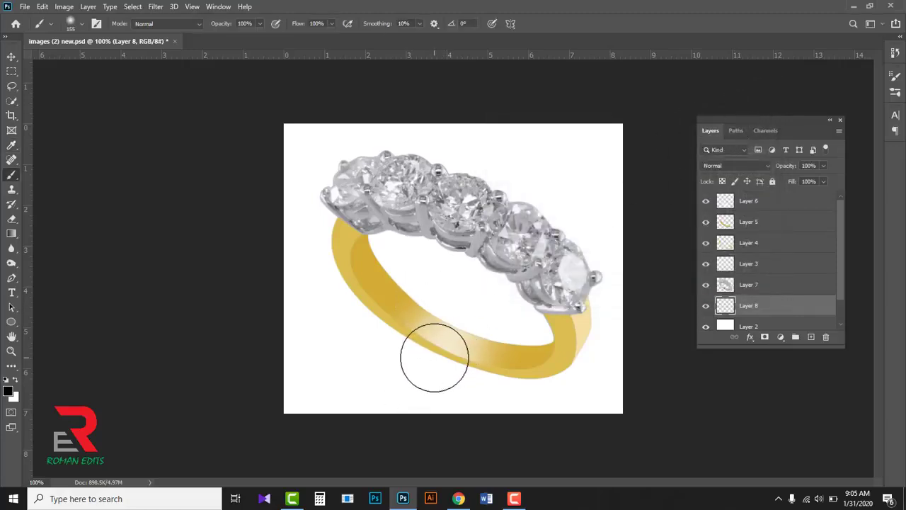
pyautogui.click(433, 358)
pyautogui.click(434, 358)
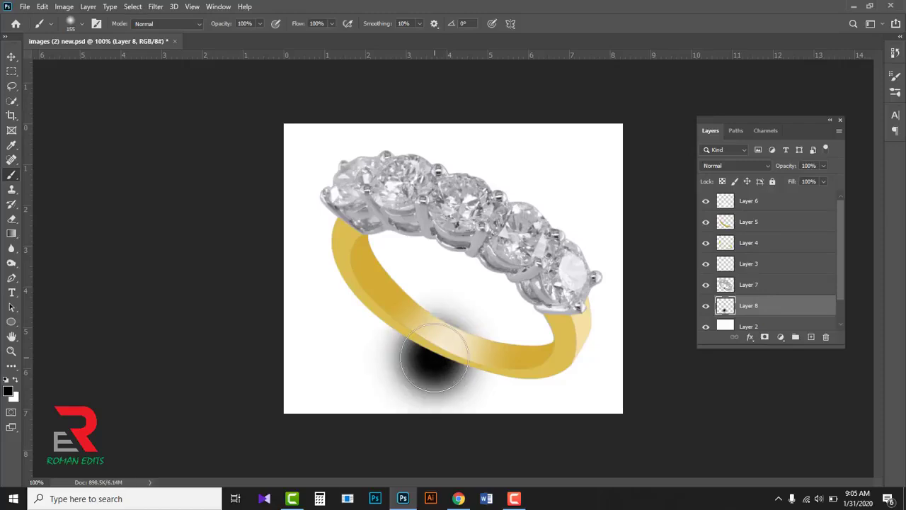
# - Free-transform the black dab into a thin shadow along the band's underside, about 355% wide, 32% high and rotated about 15°
pyautogui.hotkey('ctrl', 't')
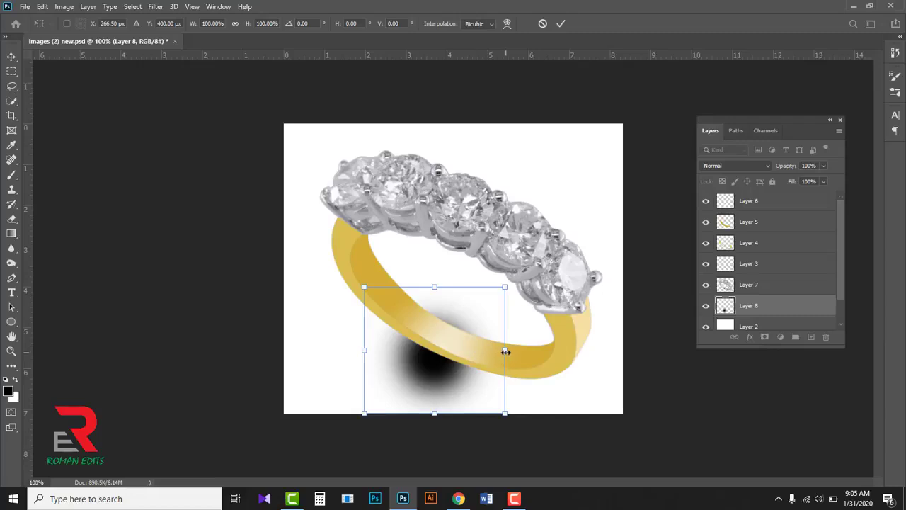
pyautogui.moveTo(505, 350); pyautogui.dragTo(685, 355)
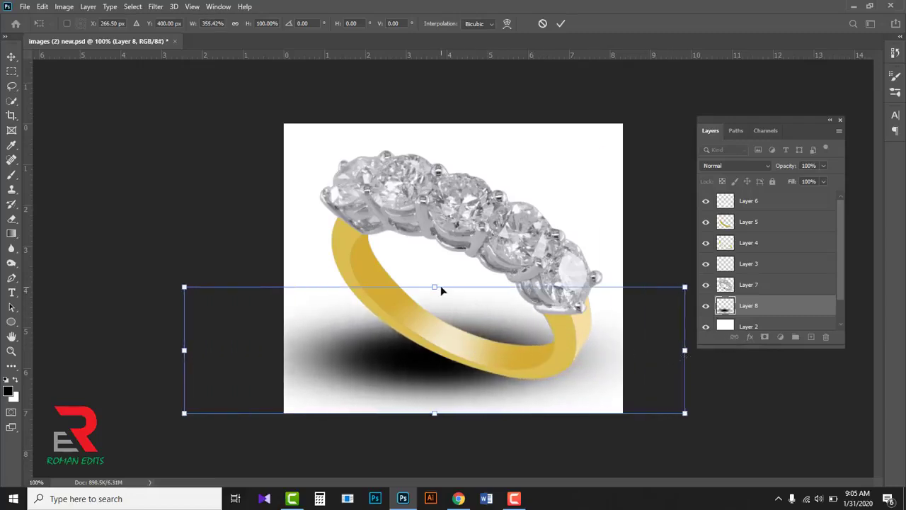
pyautogui.moveTo(434, 288); pyautogui.dragTo(470, 365)
pyautogui.moveTo(729, 387); pyautogui.dragTo(747, 403)
pyautogui.moveTo(510, 378); pyautogui.dragTo(521, 375)
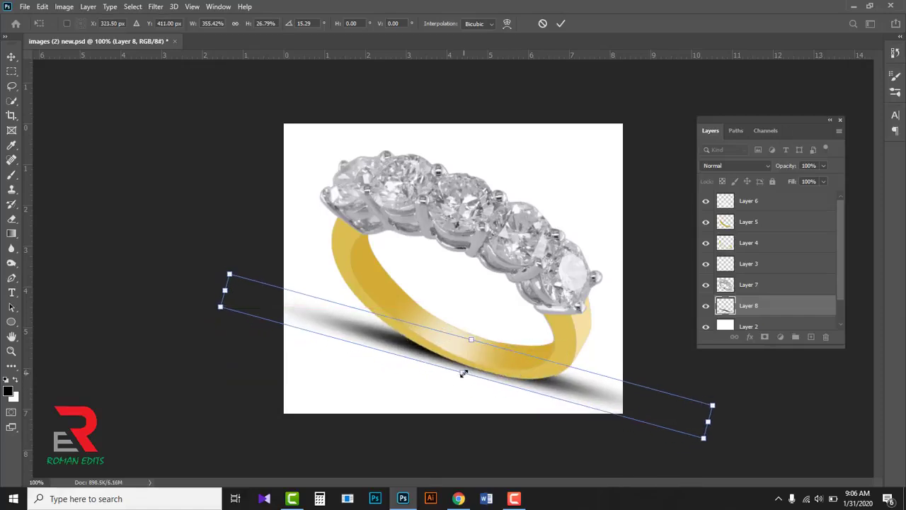
pyautogui.moveTo(461, 373); pyautogui.dragTo(460, 380)
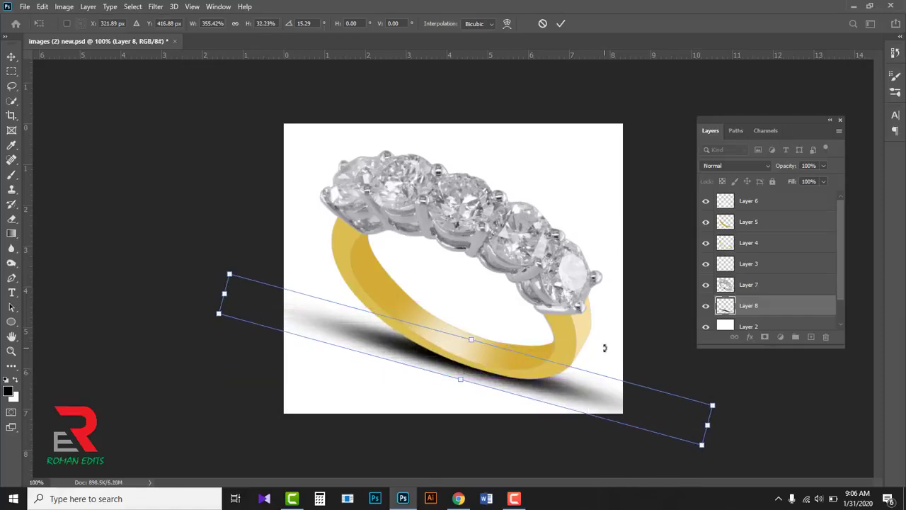
# - Nudge the shadow up against the band, reduce it to about 301% by 27%, rotate it to about 19° and apply the transform
pyautogui.press('Up')
pyautogui.press('Up')
pyautogui.press('Up')
pyautogui.press('Up')
pyautogui.press('Up')
pyautogui.press('Up')
pyautogui.press('Up')
pyautogui.press('Up')
pyautogui.press('Up')
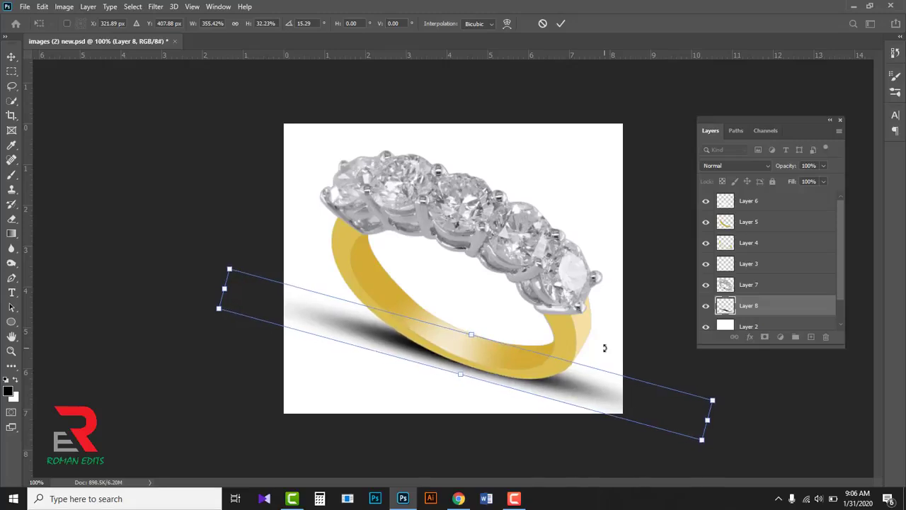
pyautogui.press('Up')
pyautogui.press('Up')
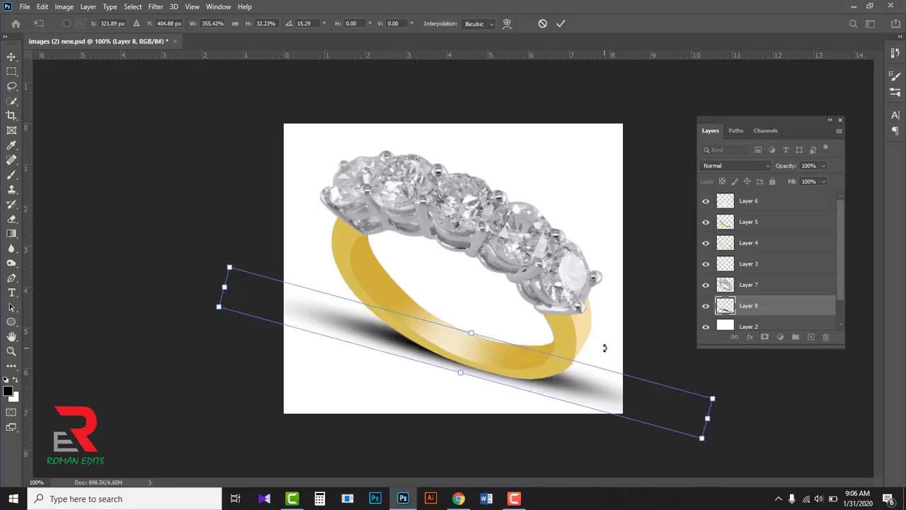
pyautogui.moveTo(765, 402); pyautogui.dragTo(775, 421)
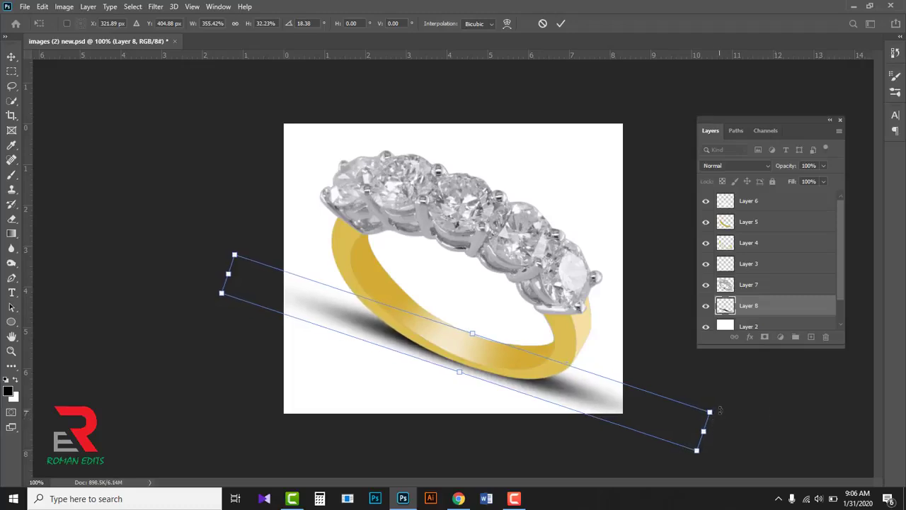
pyautogui.moveTo(710, 410); pyautogui.dragTo(674, 409)
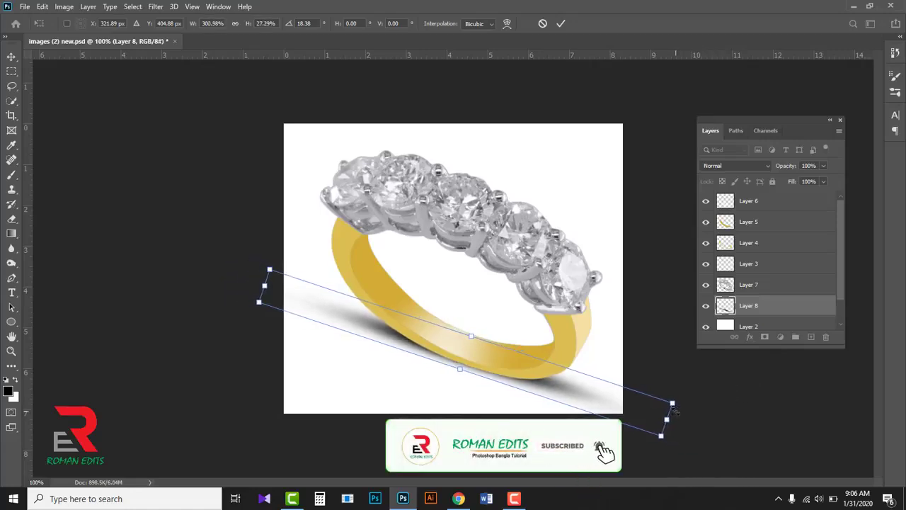
pyautogui.press('Down')
pyautogui.press('Down')
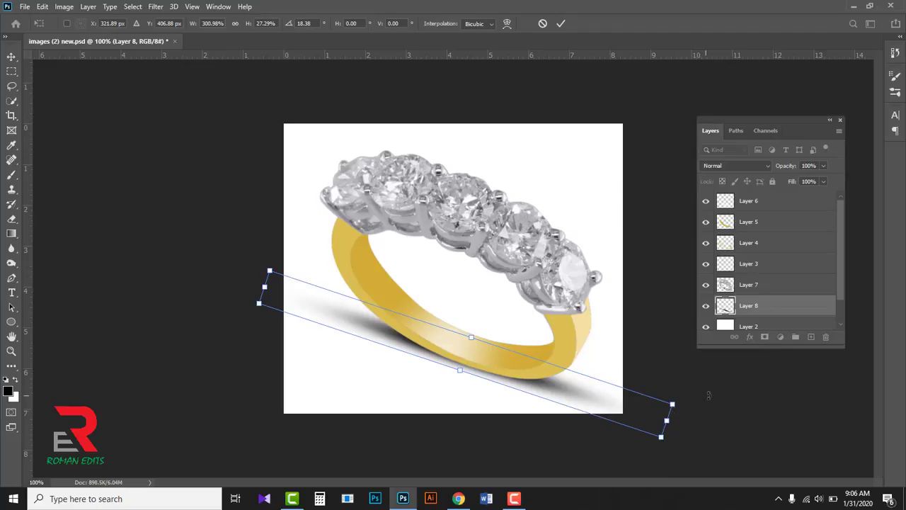
pyautogui.moveTo(709, 395); pyautogui.dragTo(715, 402)
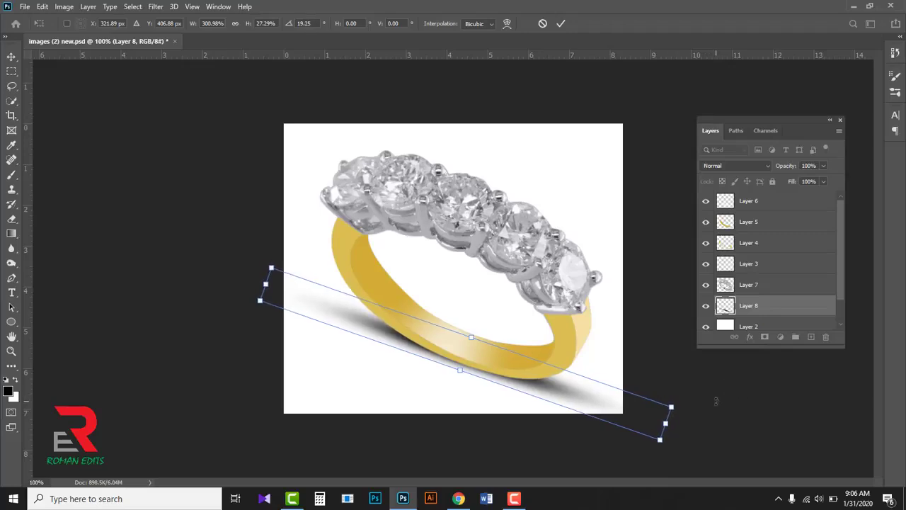
pyautogui.click(560, 23)
pyautogui.press('b')
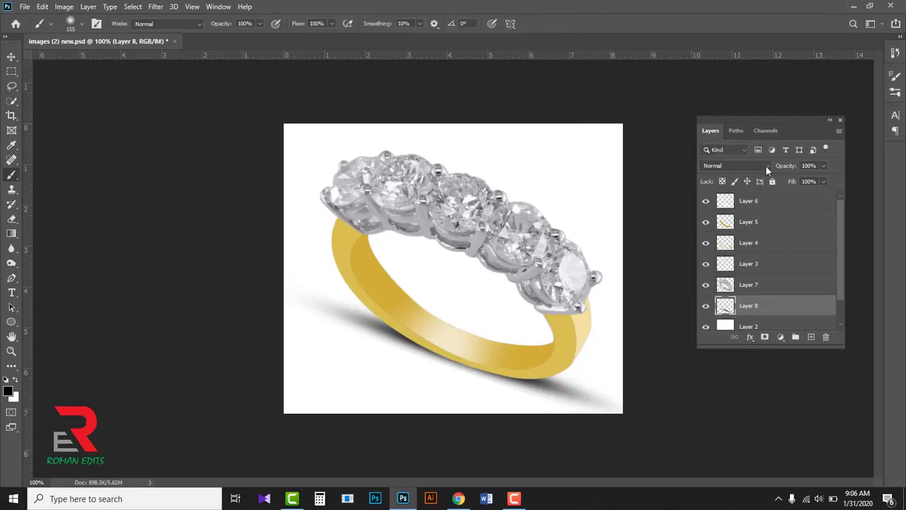
# - Set the shadow layer's blend mode to Multiply and soften it with a Gaussian Blur of about 8 pixels radius
pyautogui.click(766, 166)
pyautogui.click(722, 210)
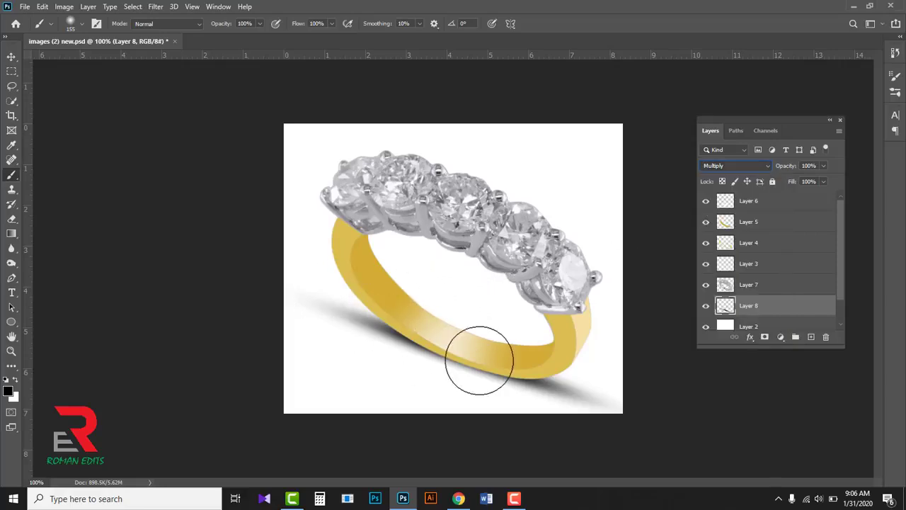
pyautogui.click(156, 7)
pyautogui.moveTo(180, 136)
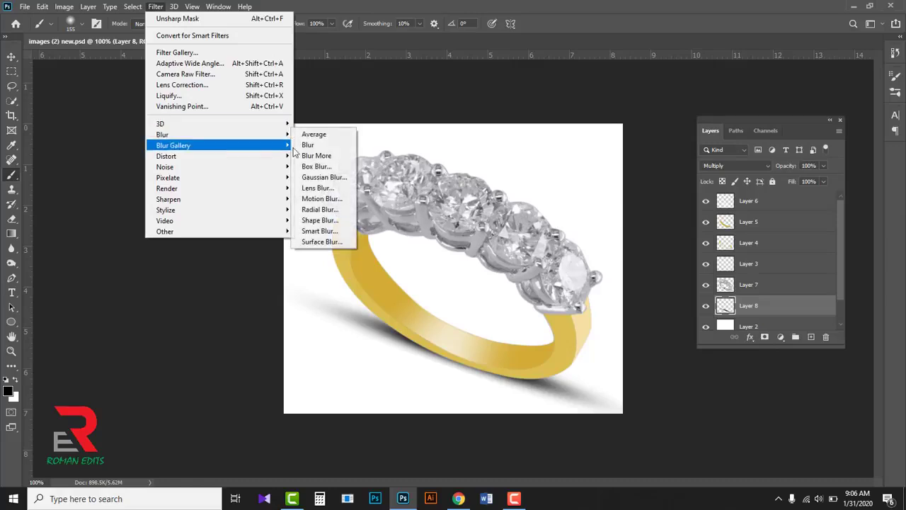
pyautogui.click(328, 179)
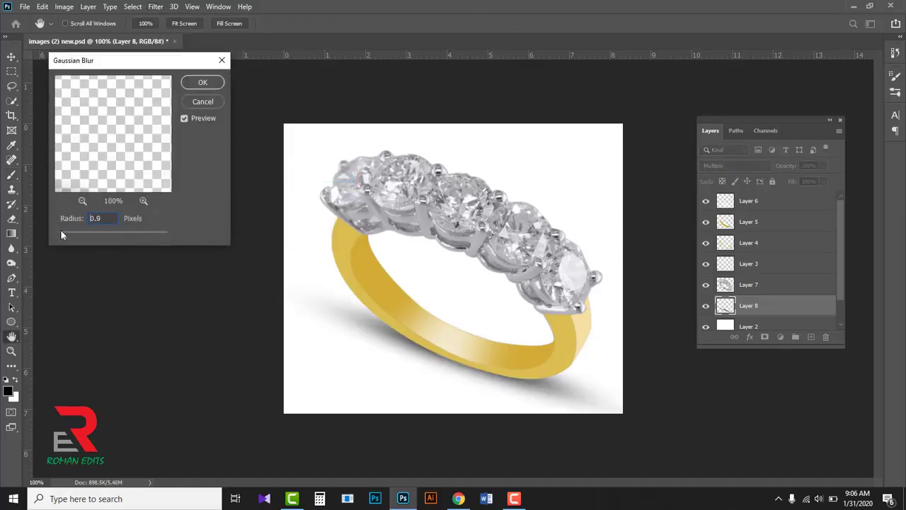
pyautogui.moveTo(61, 235); pyautogui.dragTo(97, 240)
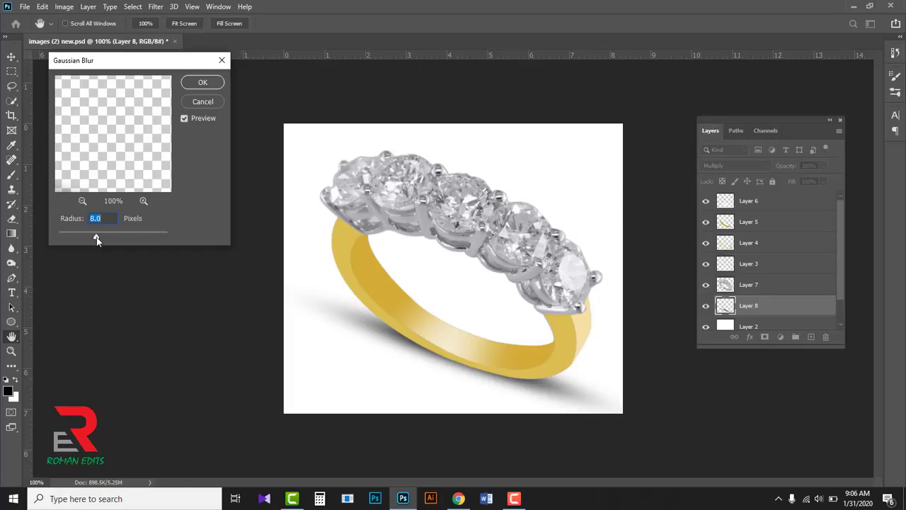
pyautogui.moveTo(97, 240); pyautogui.dragTo(100, 239)
pyautogui.click(202, 83)
pyautogui.press('b')
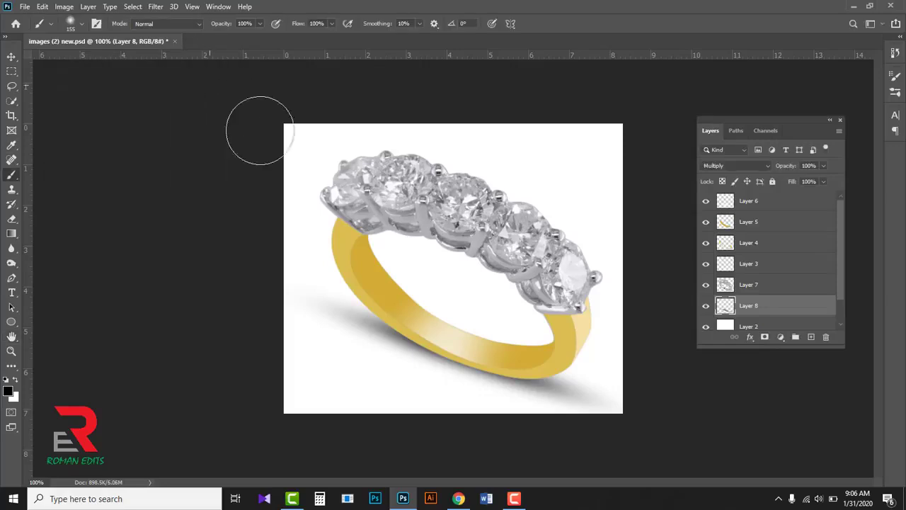
# - Scale the blurred shadow to about 90%, nudge it slightly up towards the band and apply the transform
pyautogui.hotkey('ctrl', 't')
pyautogui.hotkey('ctrl', 't')
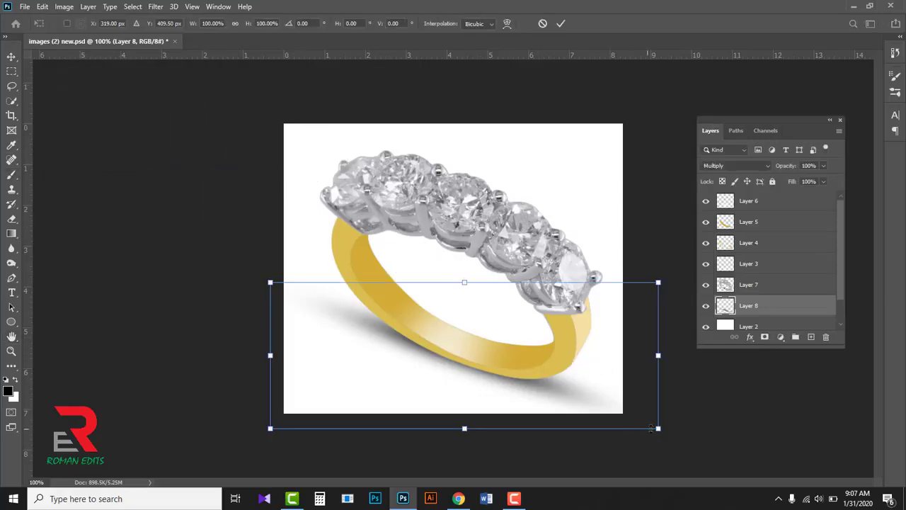
pyautogui.moveTo(658, 429); pyautogui.dragTo(639, 424)
pyautogui.press('Up')
pyautogui.press('Up')
pyautogui.press('Up')
pyautogui.press('Up')
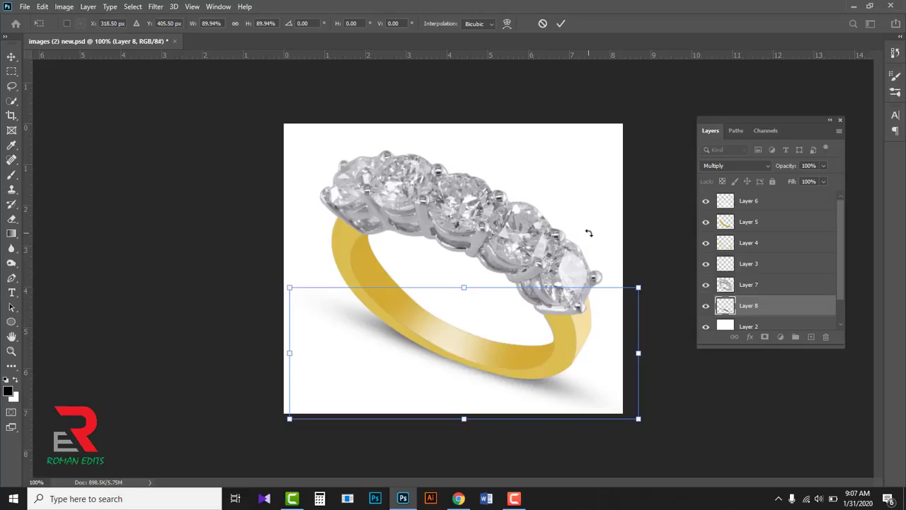
pyautogui.click(561, 24)
pyautogui.press('b')
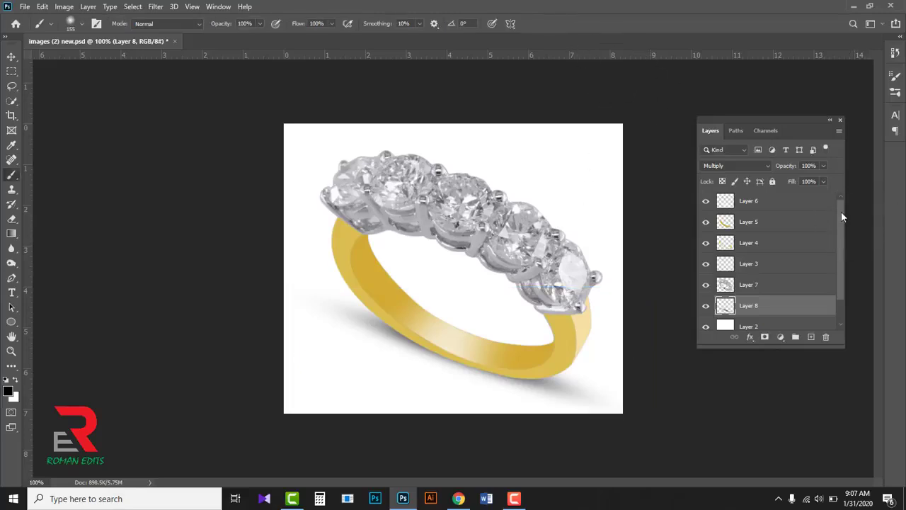
# - Group all layers from Layer 6 down to Layer 2, leaving out the Background
pyautogui.click(792, 203)
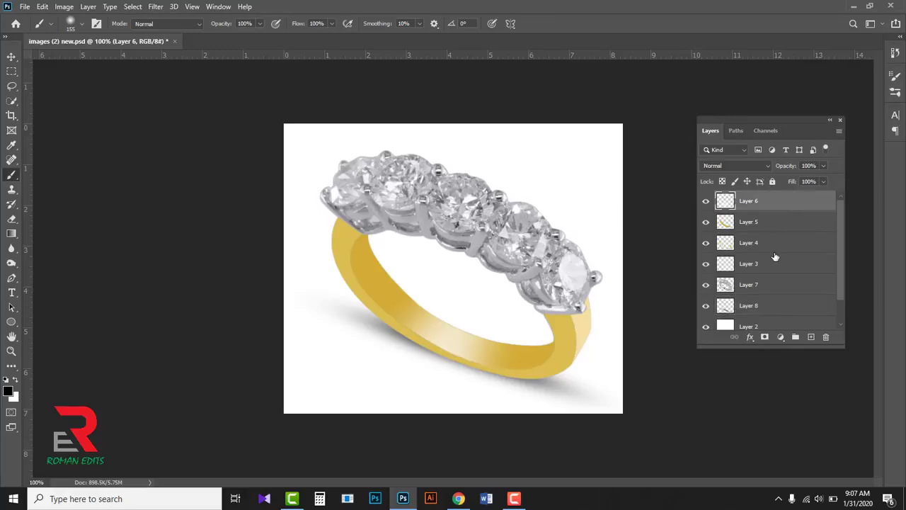
pyautogui.scroll(-1, 775, 261)
pyautogui.keyDown('shift'); pyautogui.click(768, 298); pyautogui.keyUp('shift')
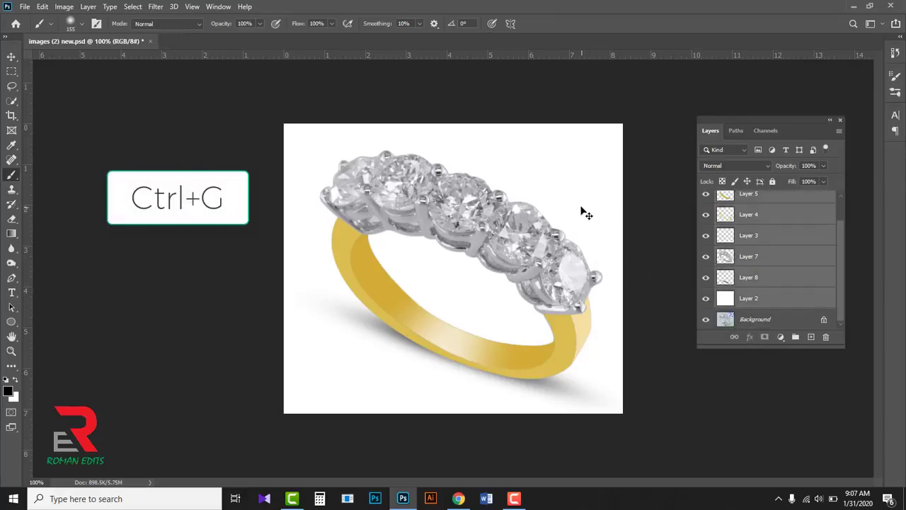
pyautogui.hotkey('ctrl', 'g')
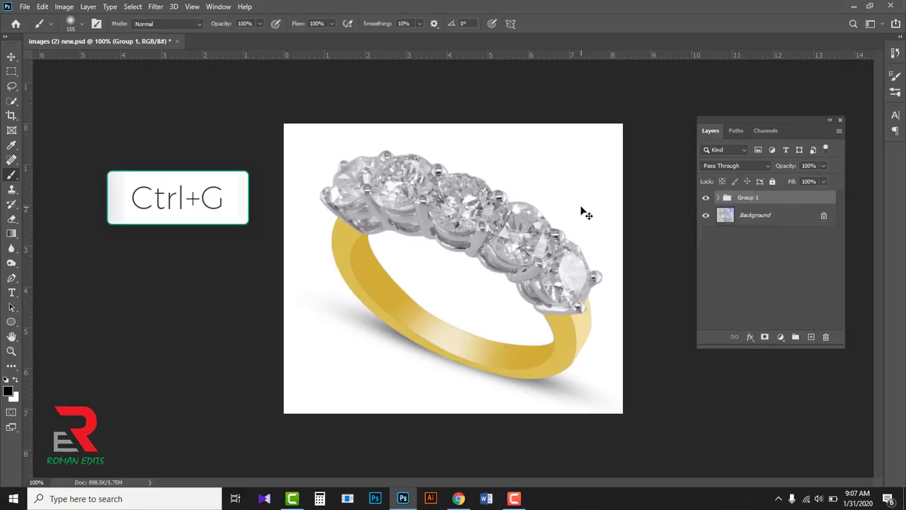
# - Compare the retouched group with the original photo by toggling the group's visibility, and save the document
pyautogui.click(706, 199)
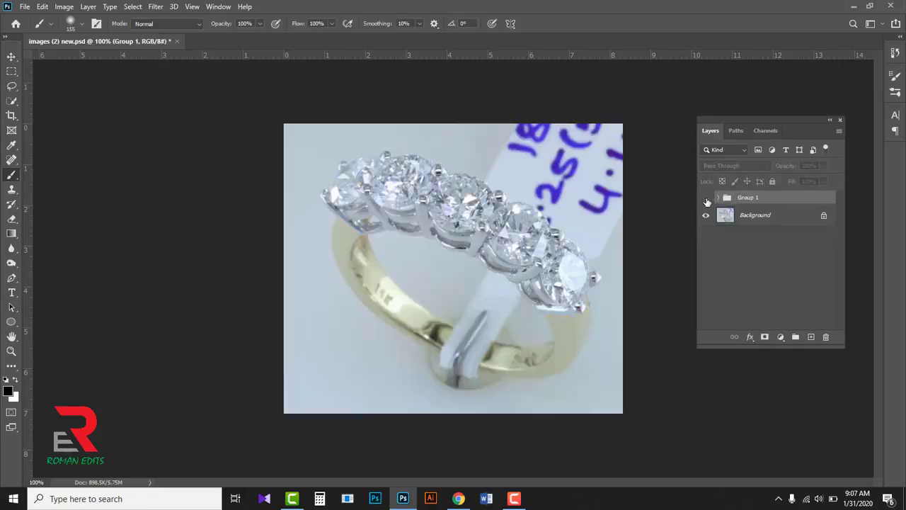
pyautogui.click(706, 199)
pyautogui.click(705, 199)
pyautogui.click(706, 198)
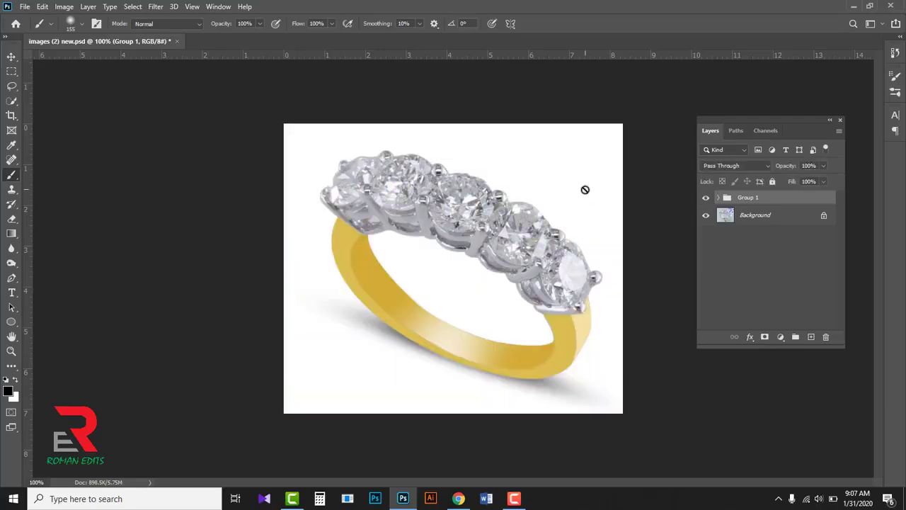
pyautogui.click(24, 6)
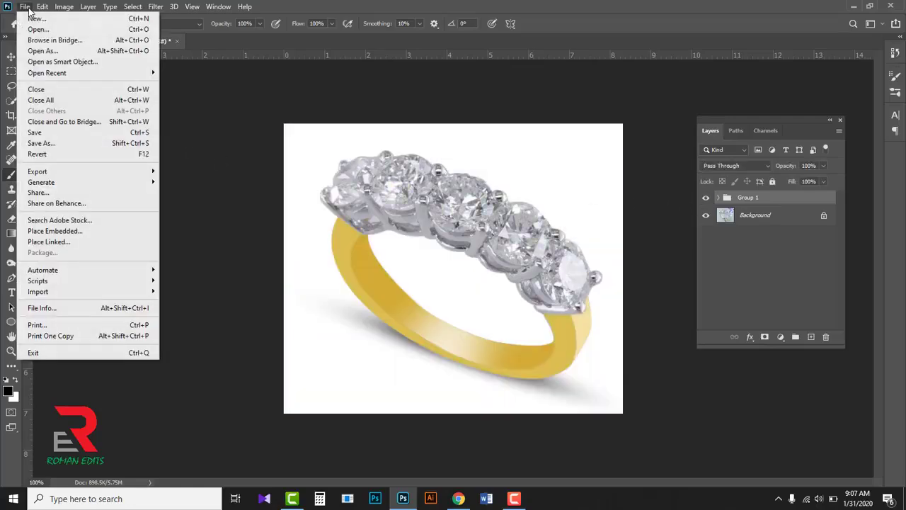
pyautogui.click(42, 133)
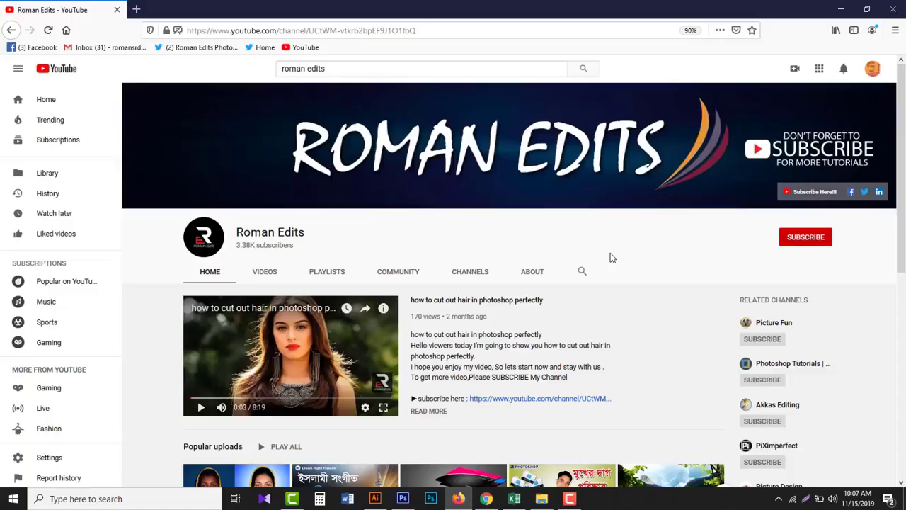
# - Switch to YouTube in the browser, subscribe to the Roman Edits channel and set its notifications to All
pyautogui.click(804, 238)
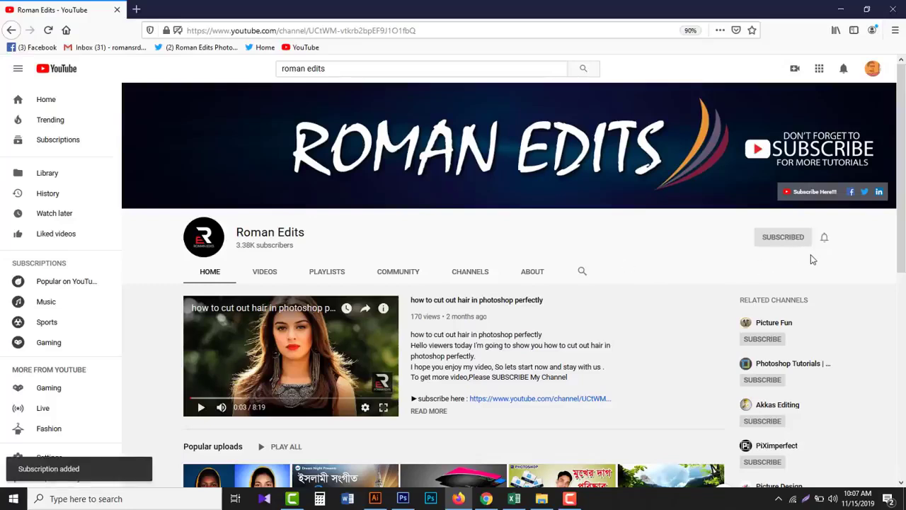
pyautogui.click(824, 238)
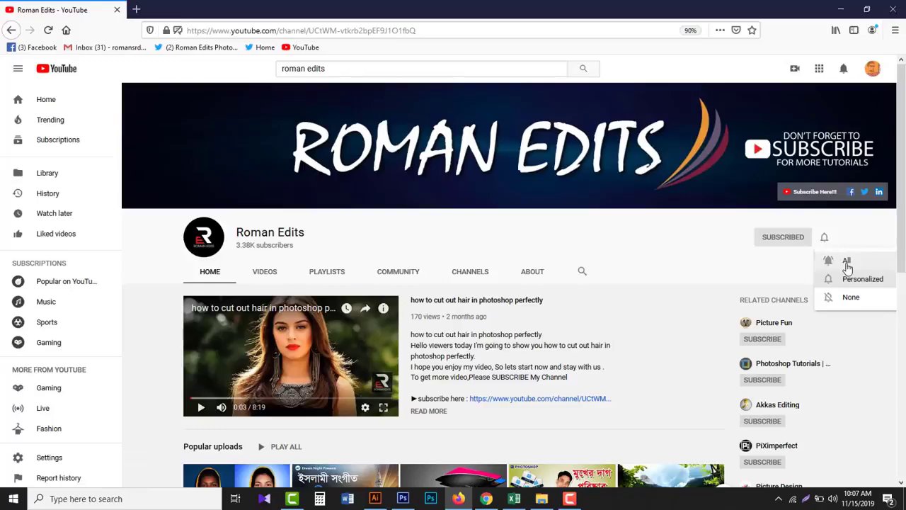
pyautogui.click(844, 262)
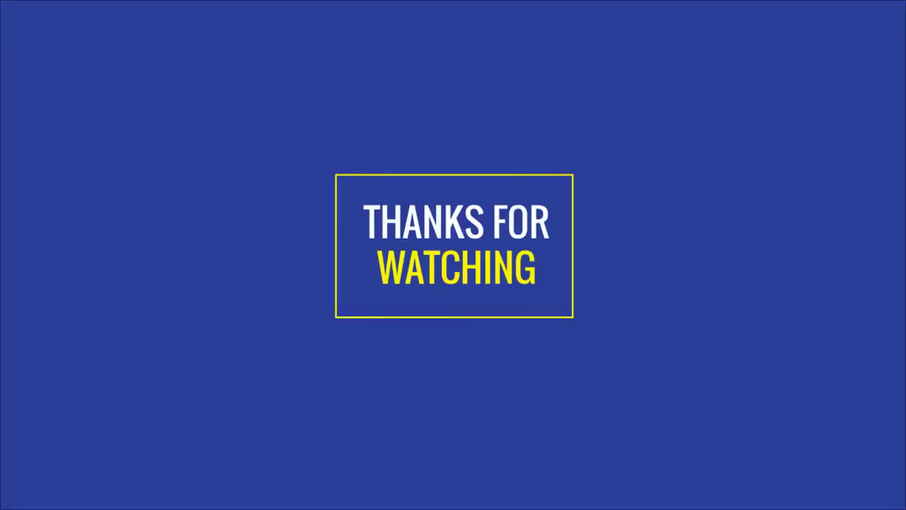